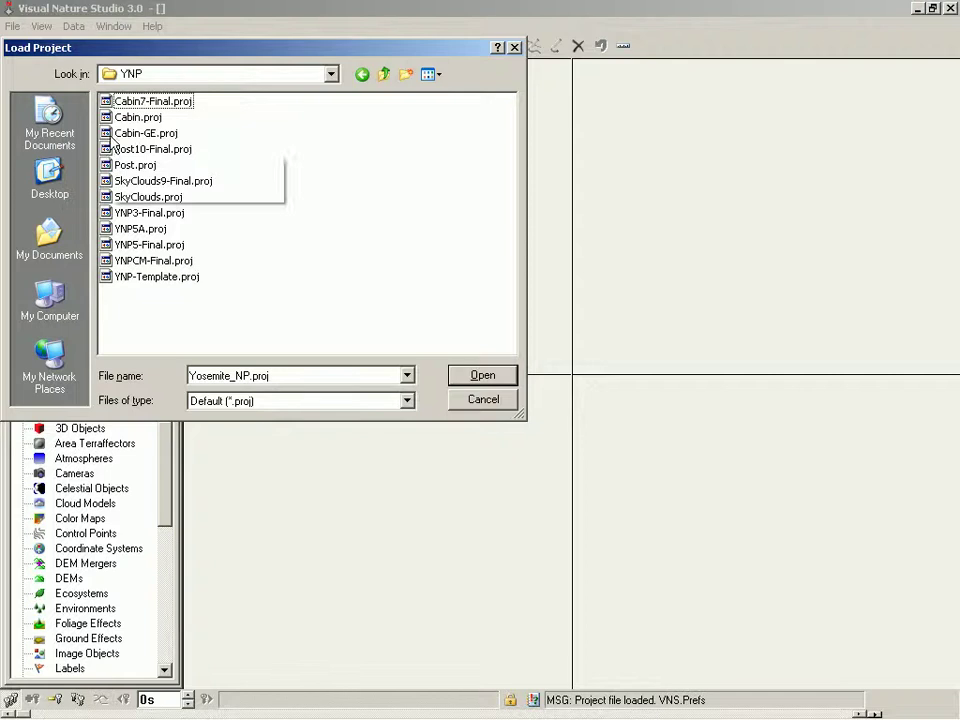
Step: Load the Cabin.proj project and save it under the new name Cabin7.proj
double_click(111, 119)
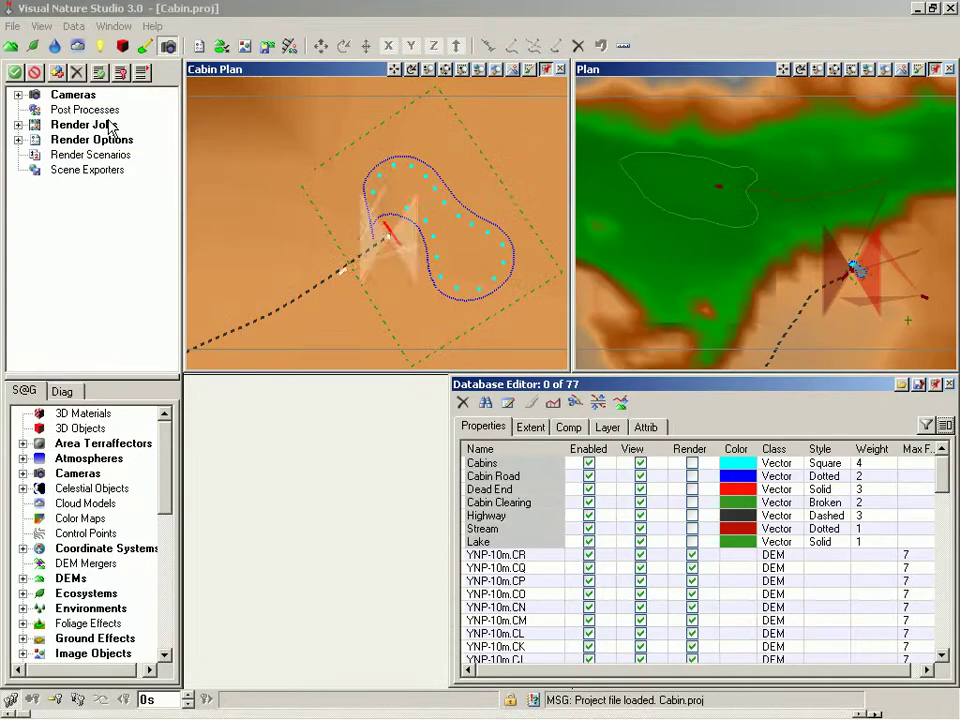
key("ctrl+shift+s")
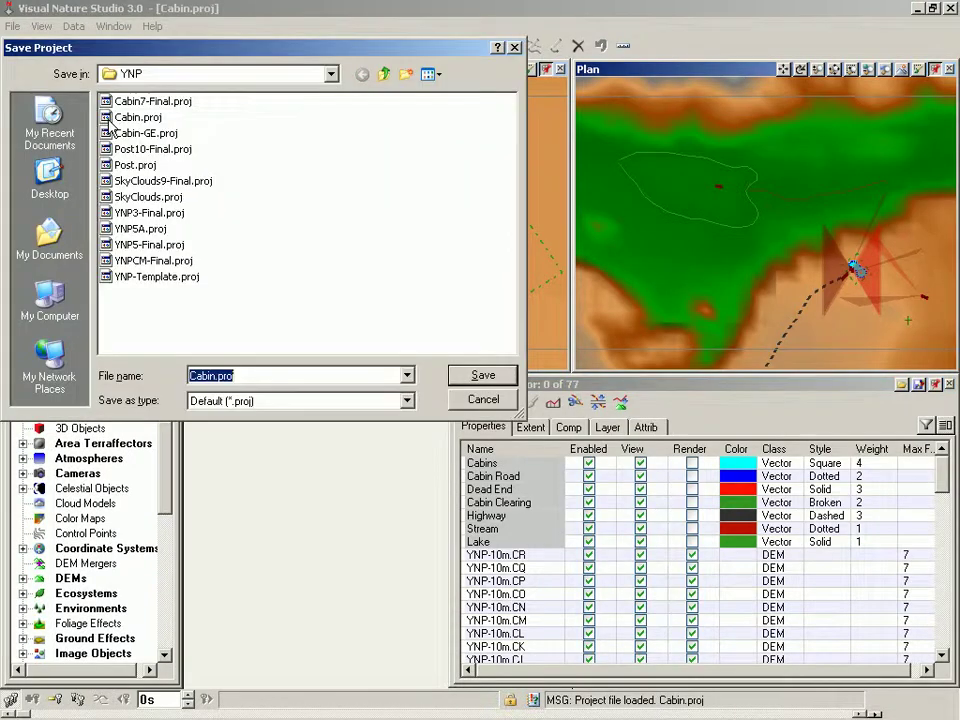
left_click(213, 375)
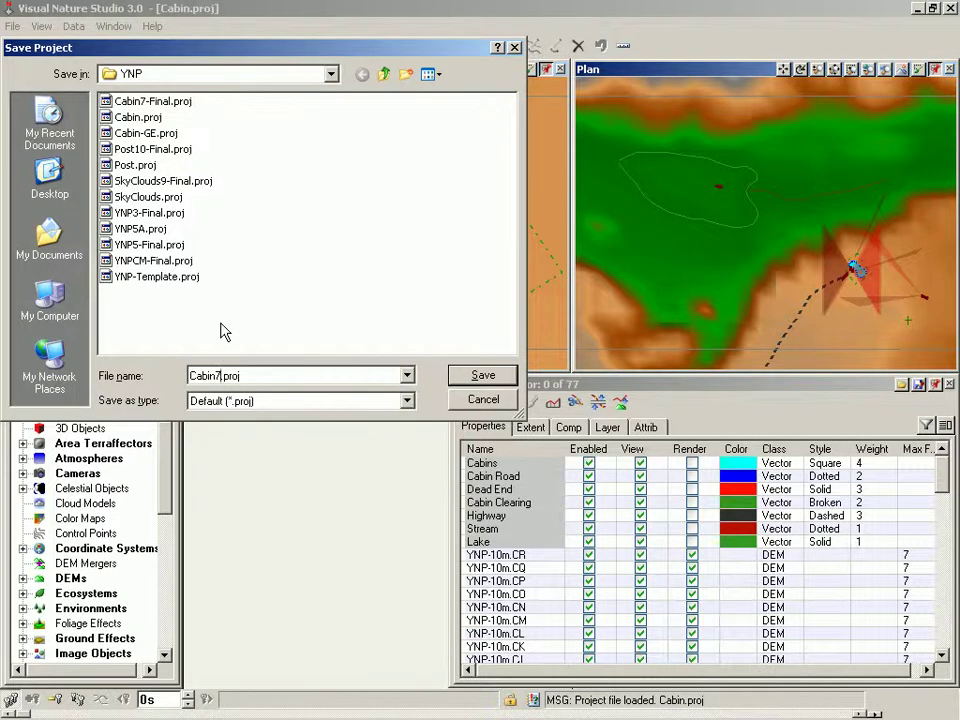
key("Return")
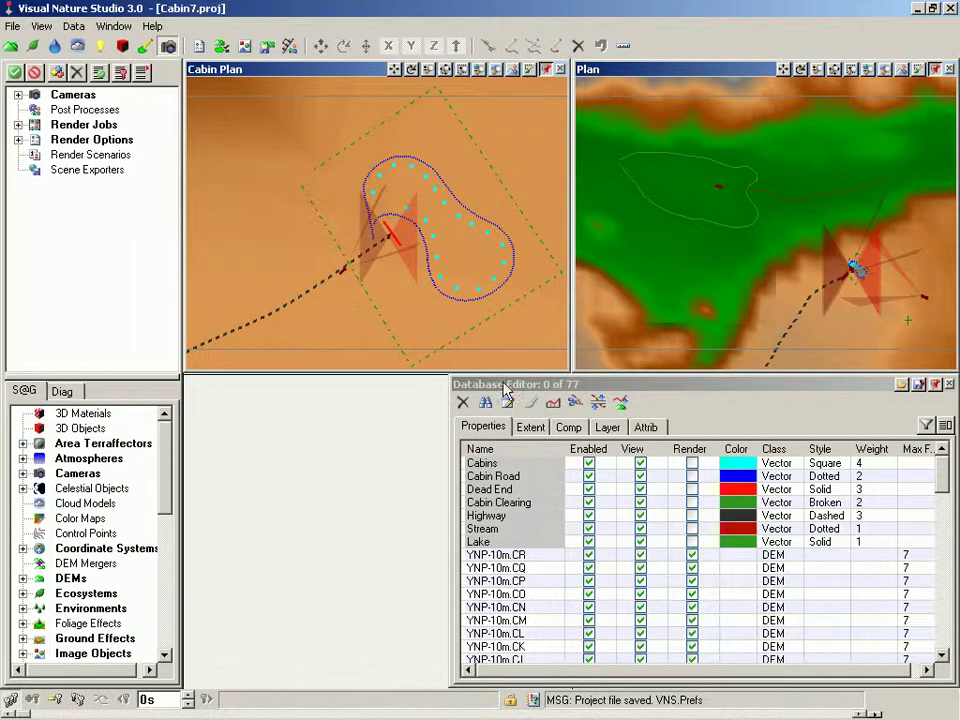
Step: Highlight the Lake, Stream, Highway, Cabin Clearing, Cabin Road and Cabins vectors one after another to locate them in the plan views
left_click(495, 543)
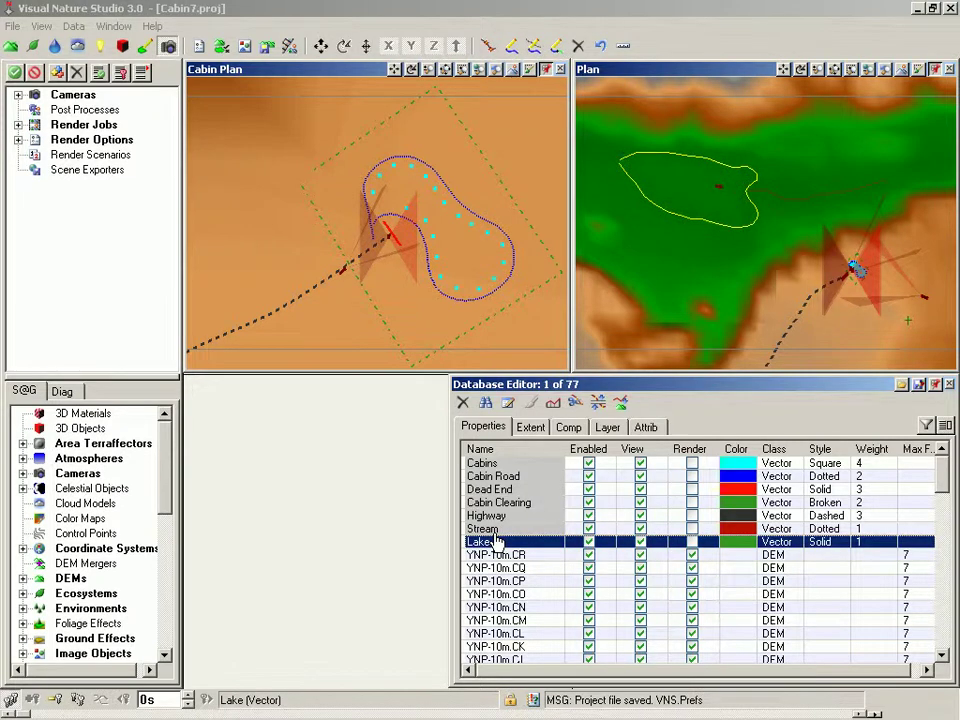
left_click(496, 528)
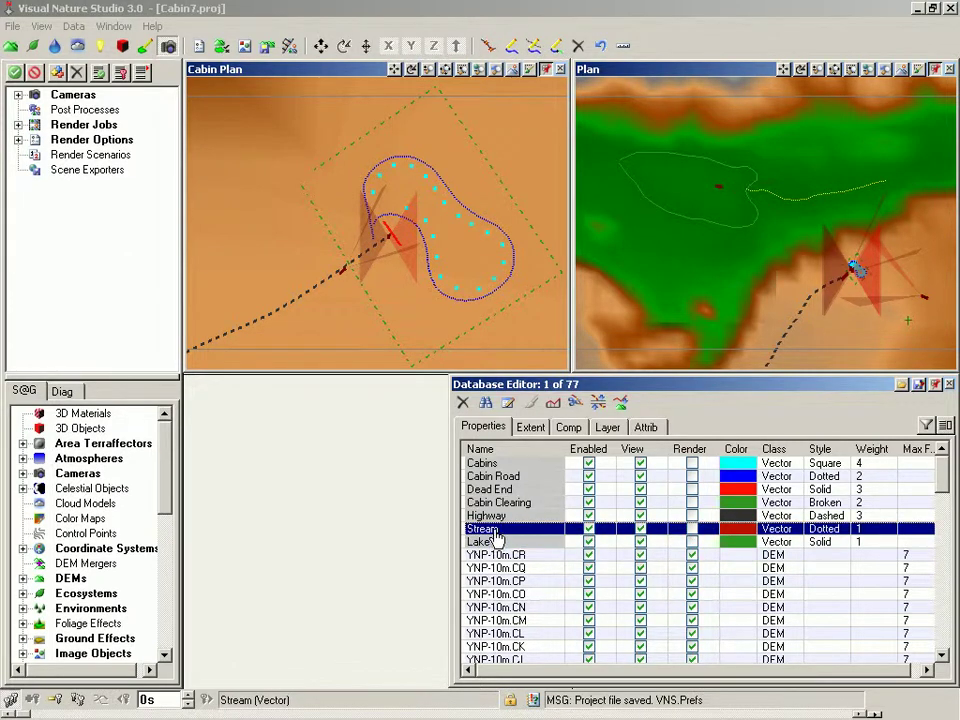
left_click(494, 515)
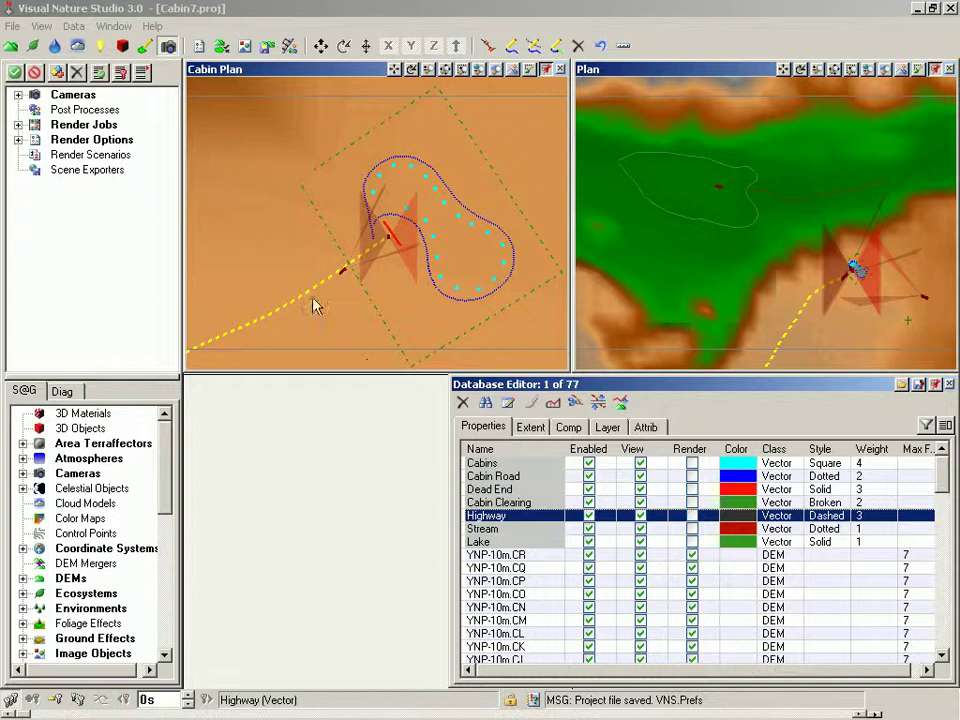
left_click(494, 503)
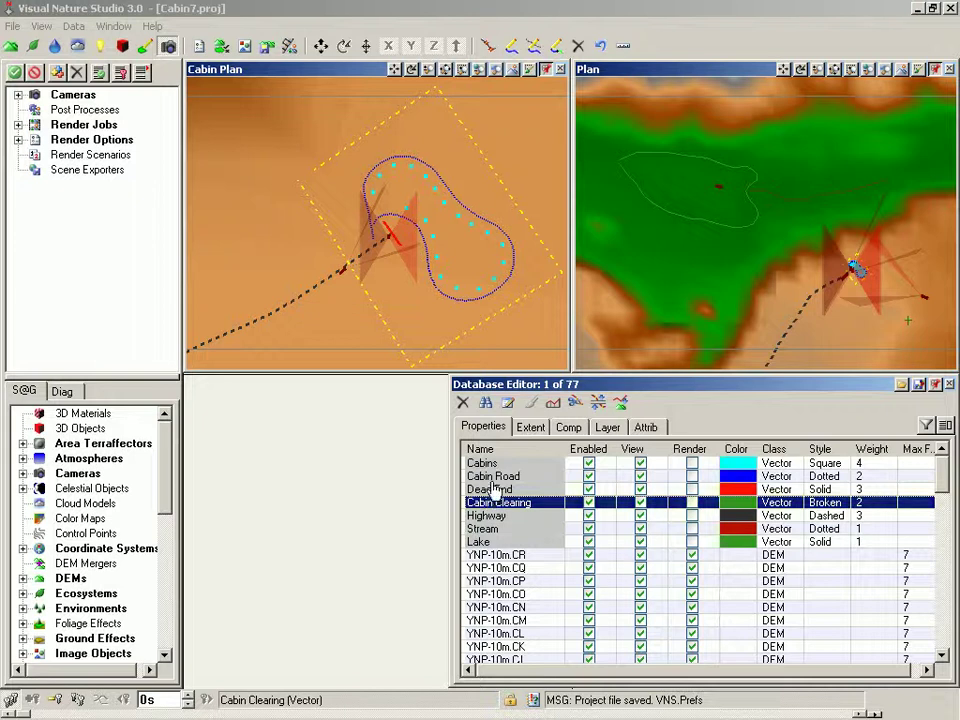
left_click(492, 478)
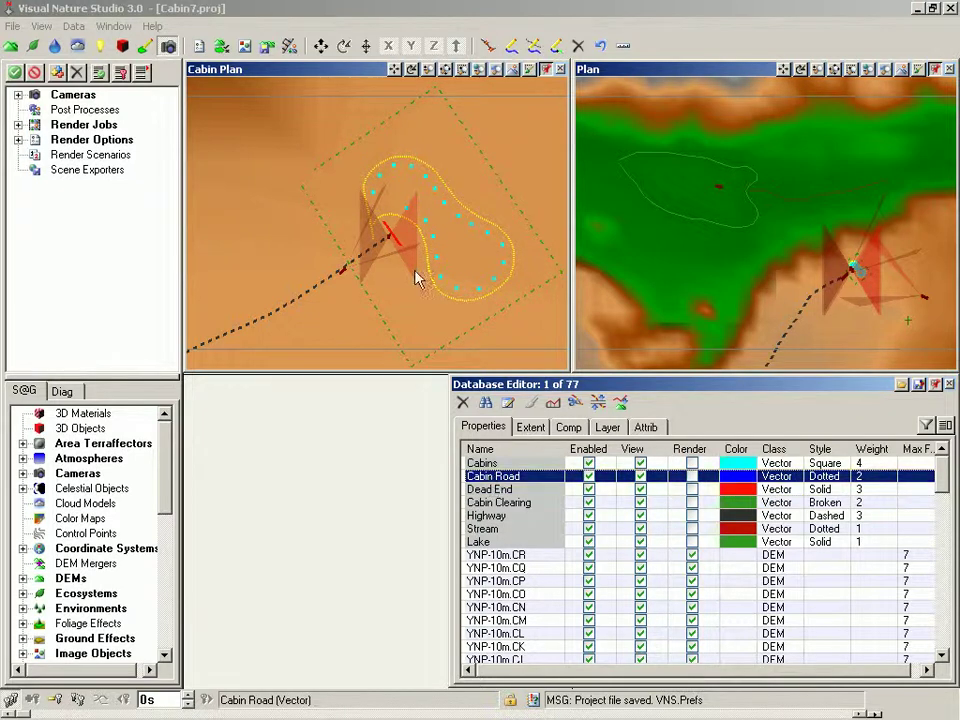
left_click(490, 464)
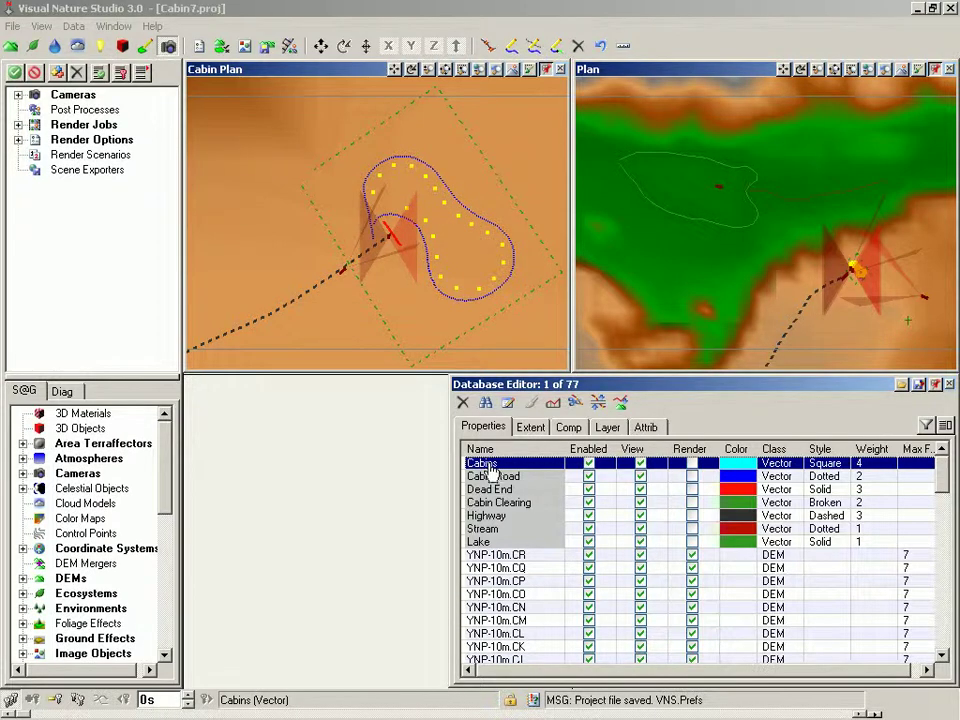
Step: Add the 2 Lane Highway terraffector from the component gallery, scaling its ecosystem elevation lines to the current DEM elevations
left_click(11, 45)
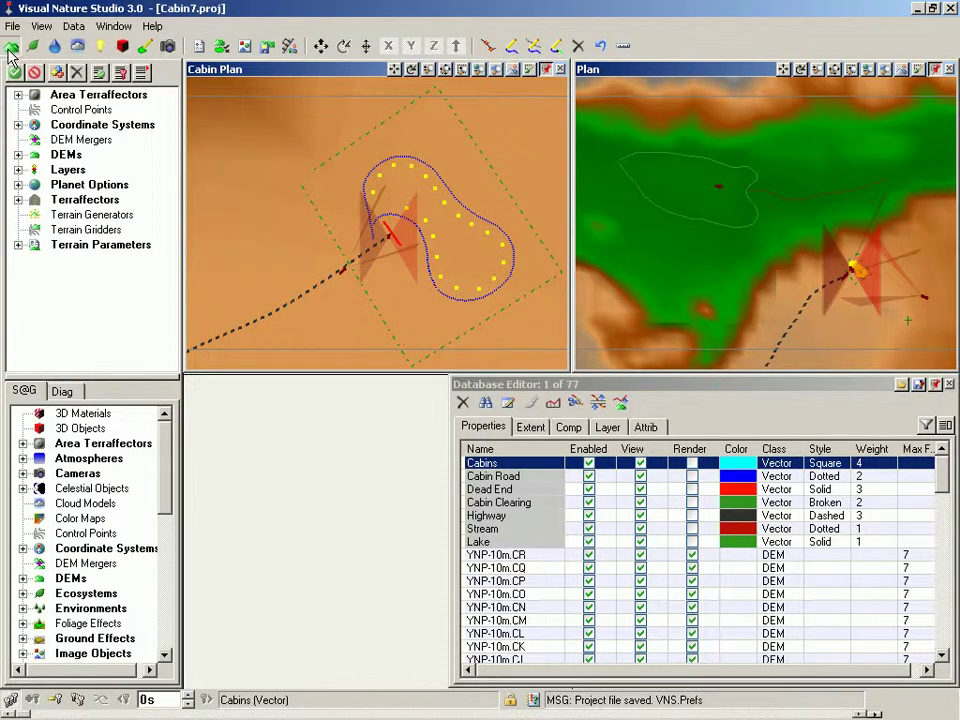
right_click(66, 205)
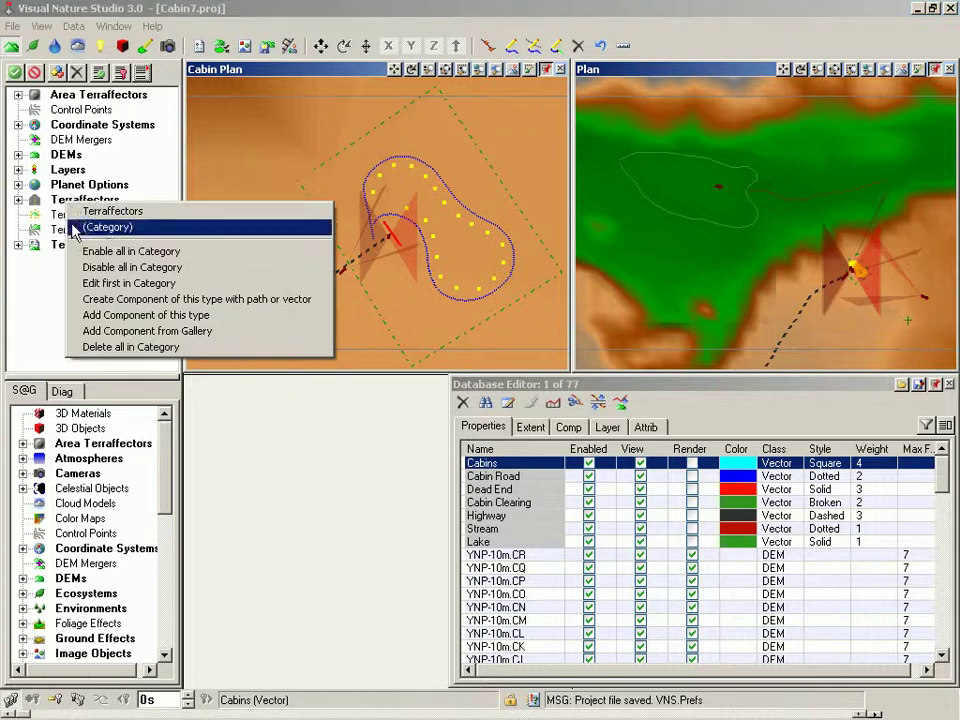
left_click(101, 331)
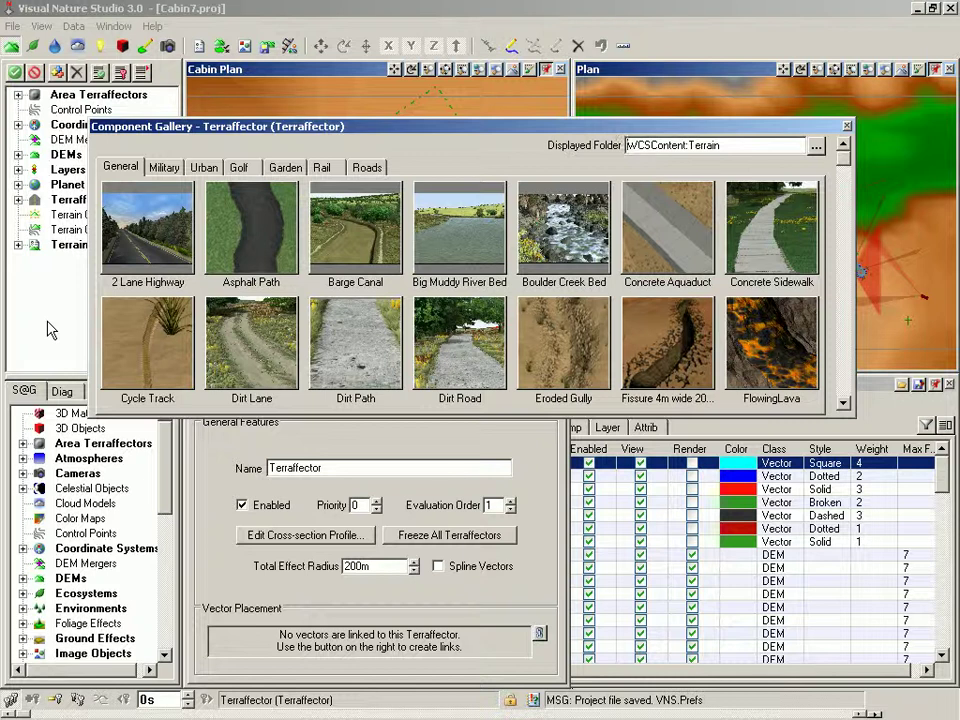
double_click(147, 240)
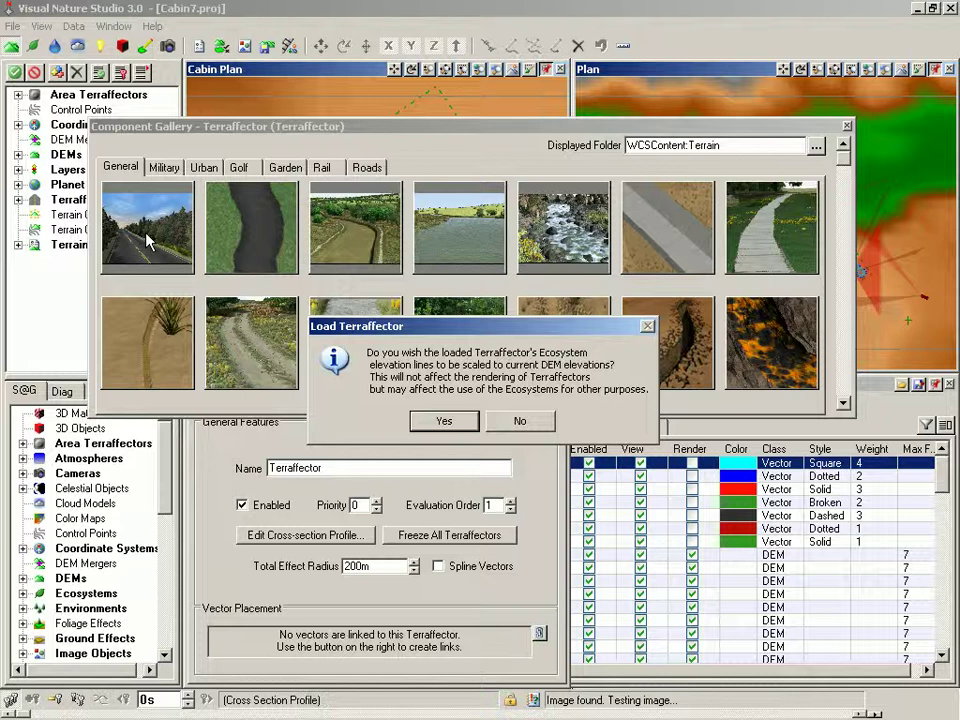
key("Return")
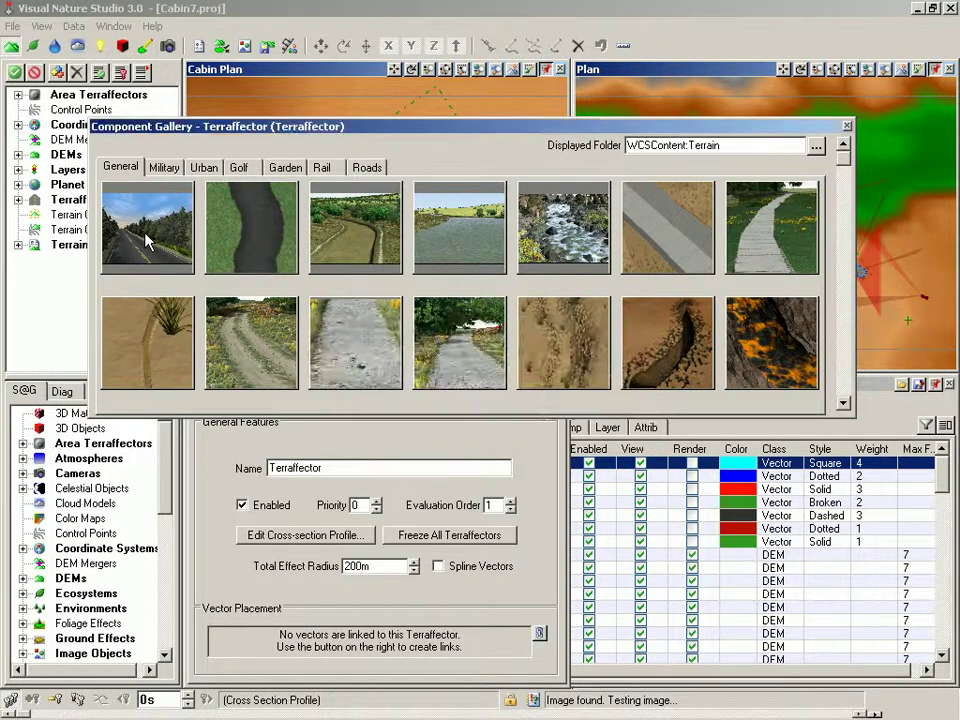
key("Return")
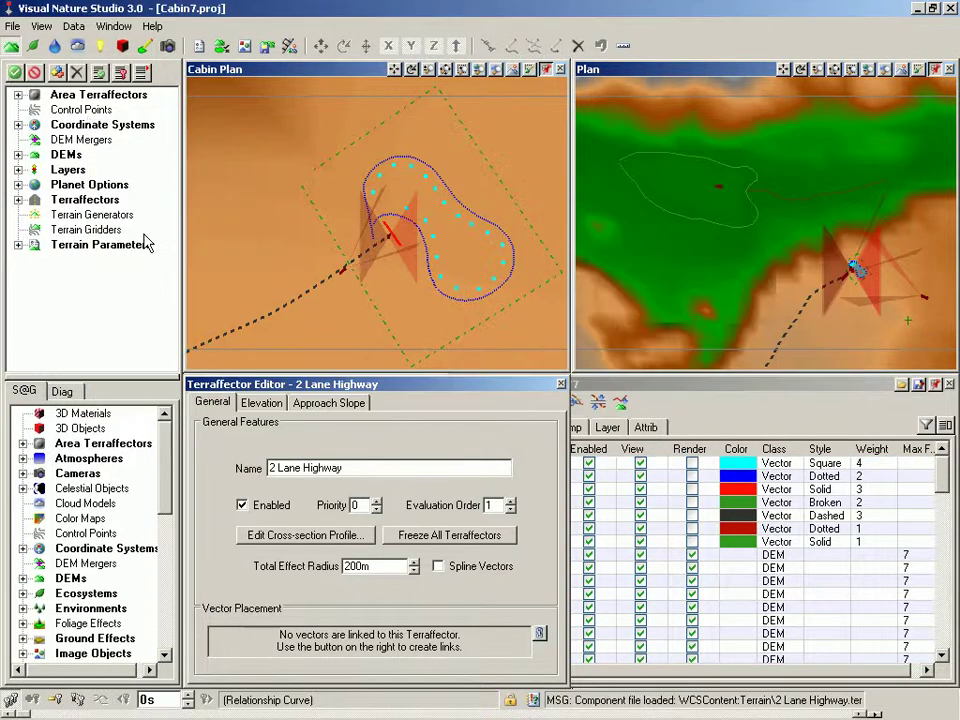
Step: Link the Highway vector to the 2 Lane Highway terraffector
left_click(20, 200)
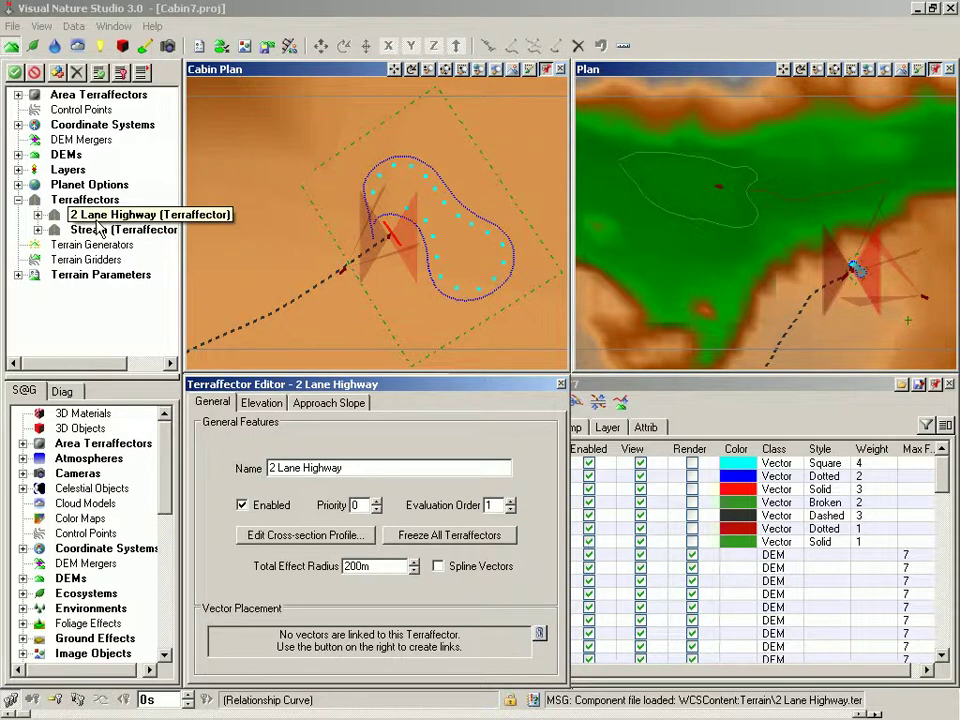
scroll(145, 560, "down", 8)
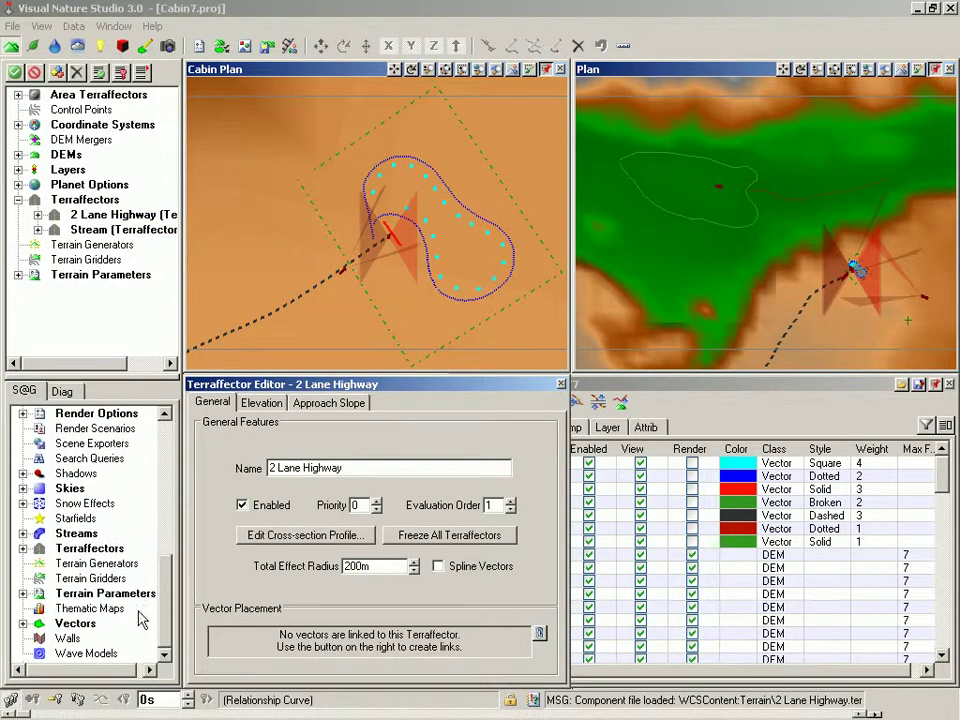
left_click(24, 623)
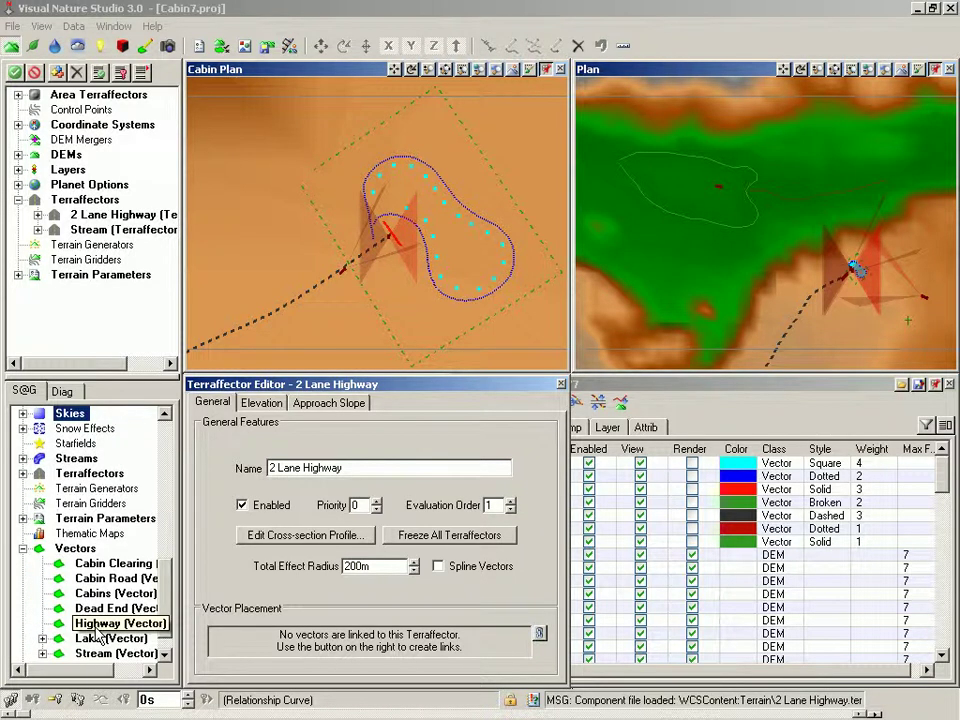
left_click_drag(100, 640, 85, 218)
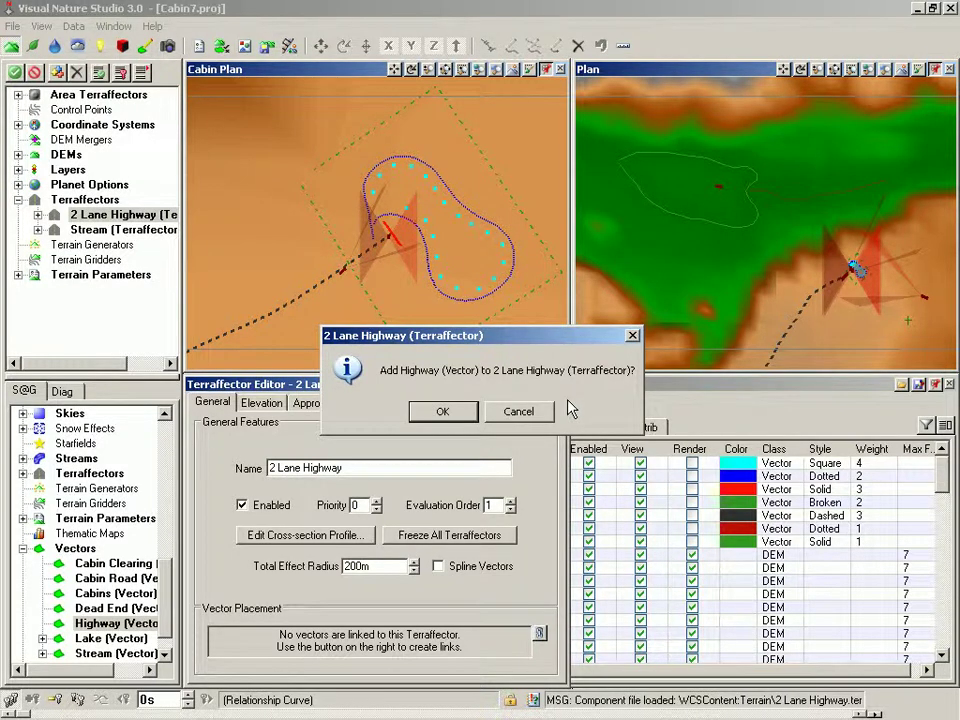
left_click(448, 415)
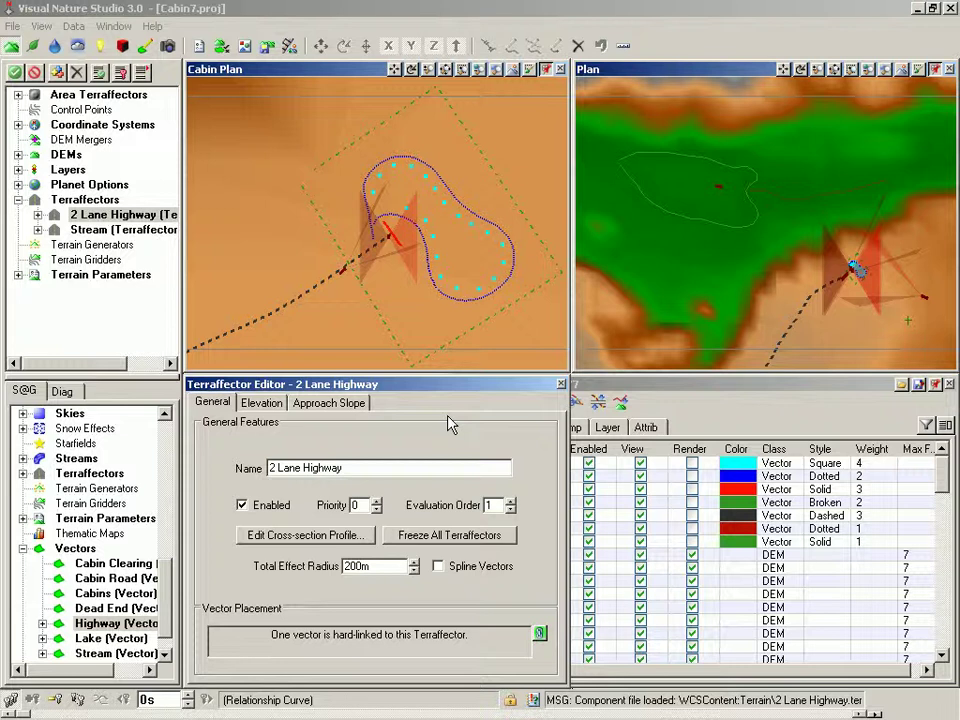
Step: Save the project and render a preview of the Cabin Plan view
key("ctrl+s")
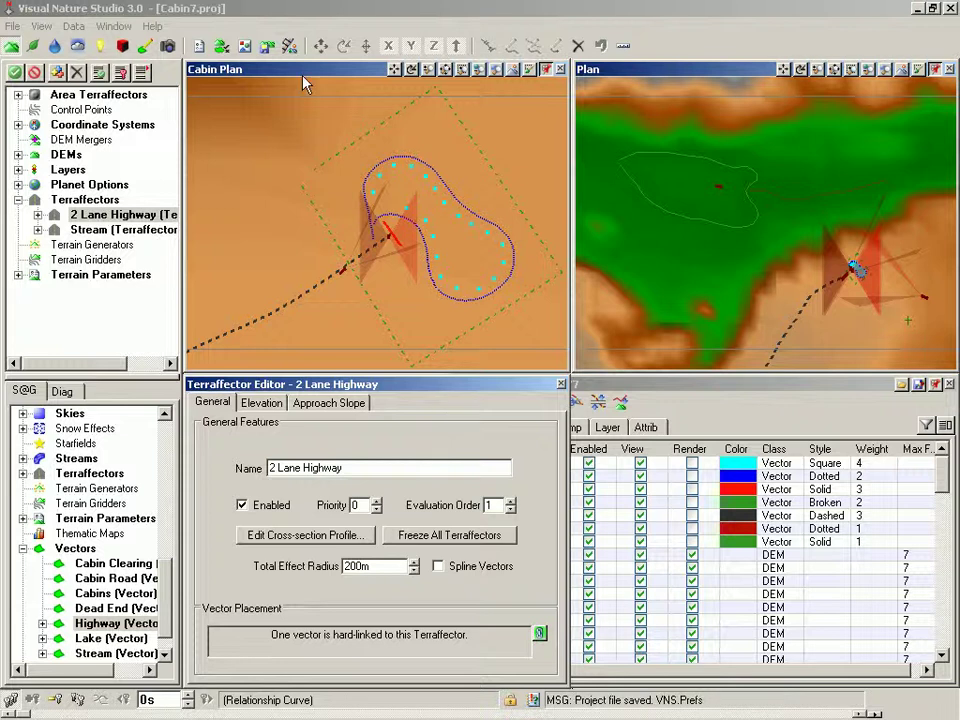
key("F9")
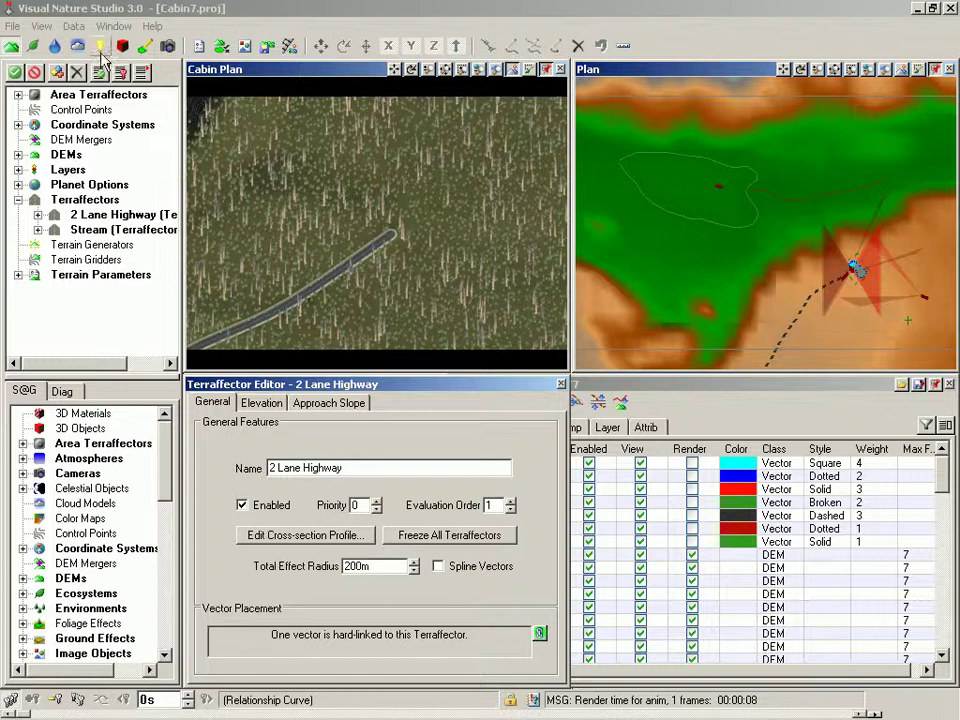
Step: Link the Cabin Clearing vector to the ShortGrass ecosystem and render a new preview of the Cabin Plan view
left_click(33, 46)
left_click(18, 110)
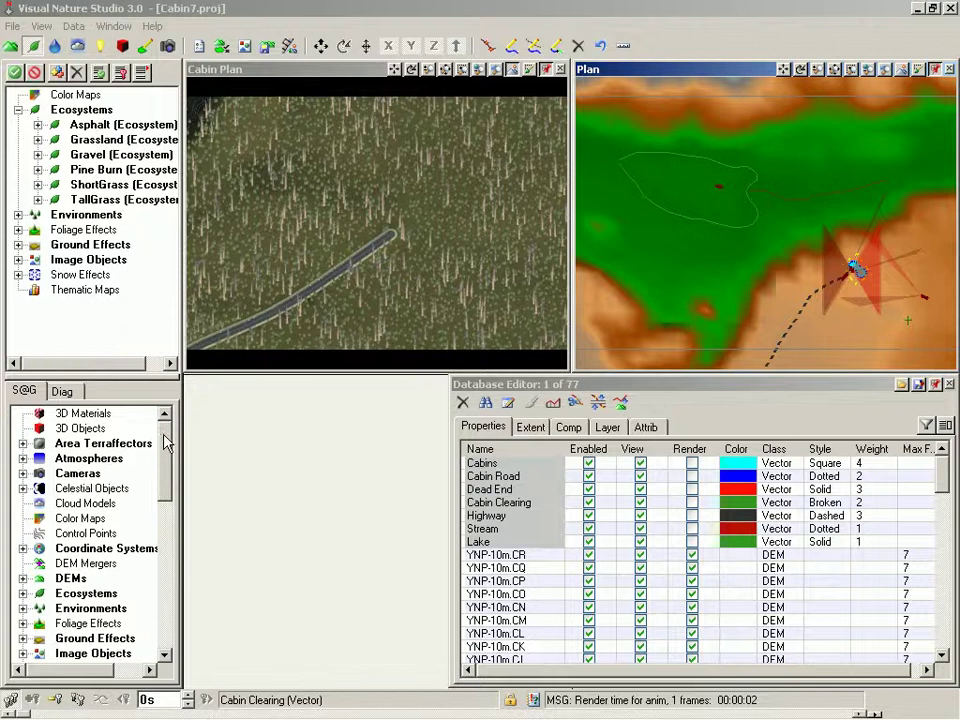
left_click_drag(166, 441, 165, 594)
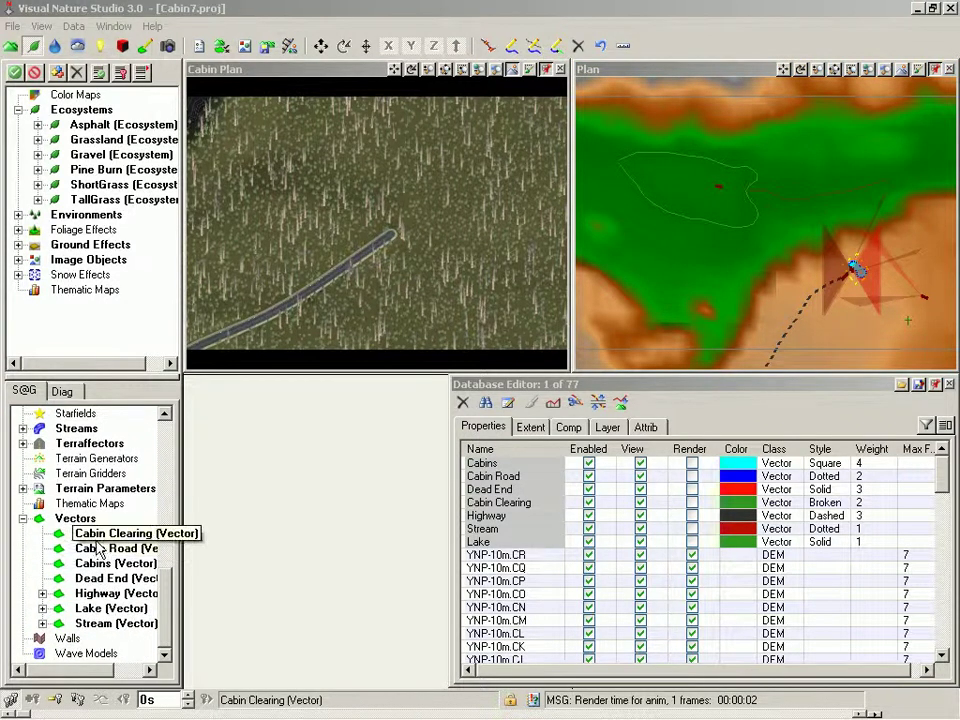
left_click_drag(98, 540, 85, 192)
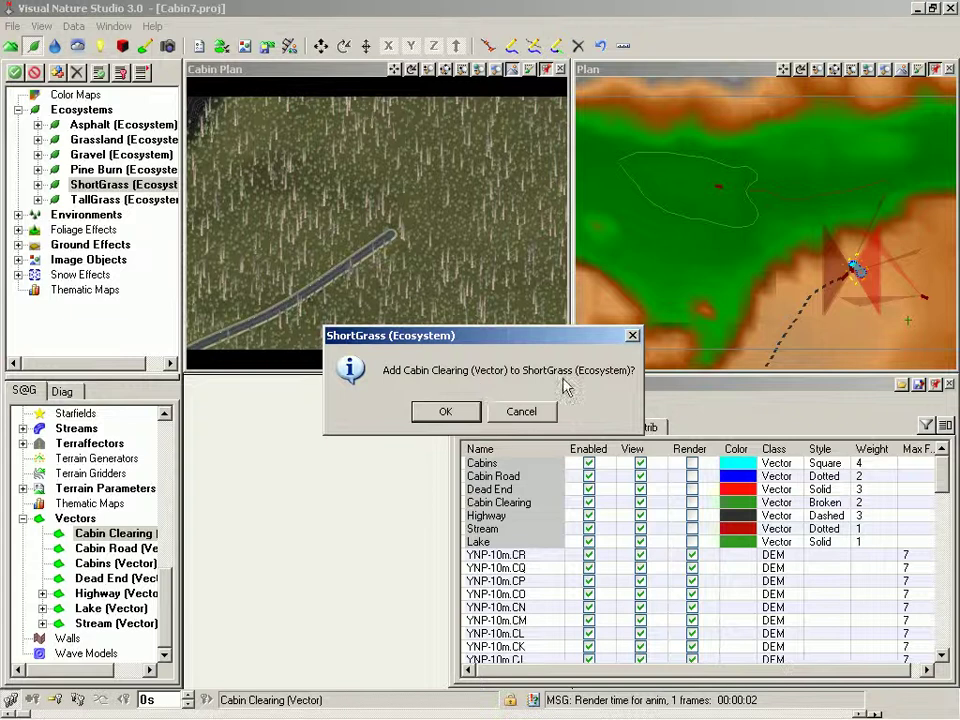
left_click(459, 414)
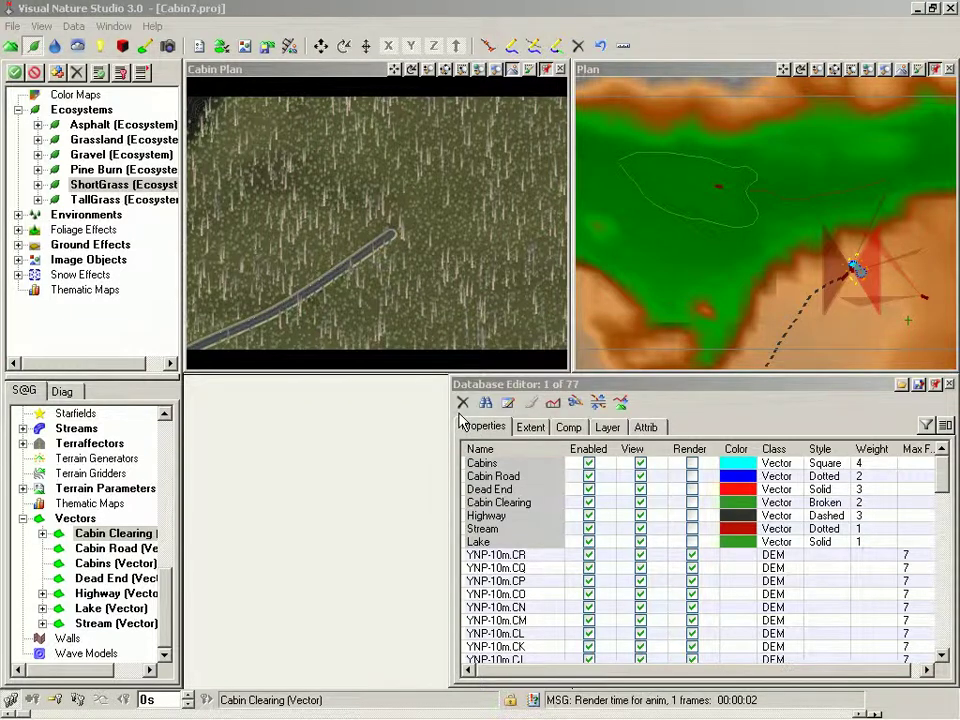
left_click(297, 83)
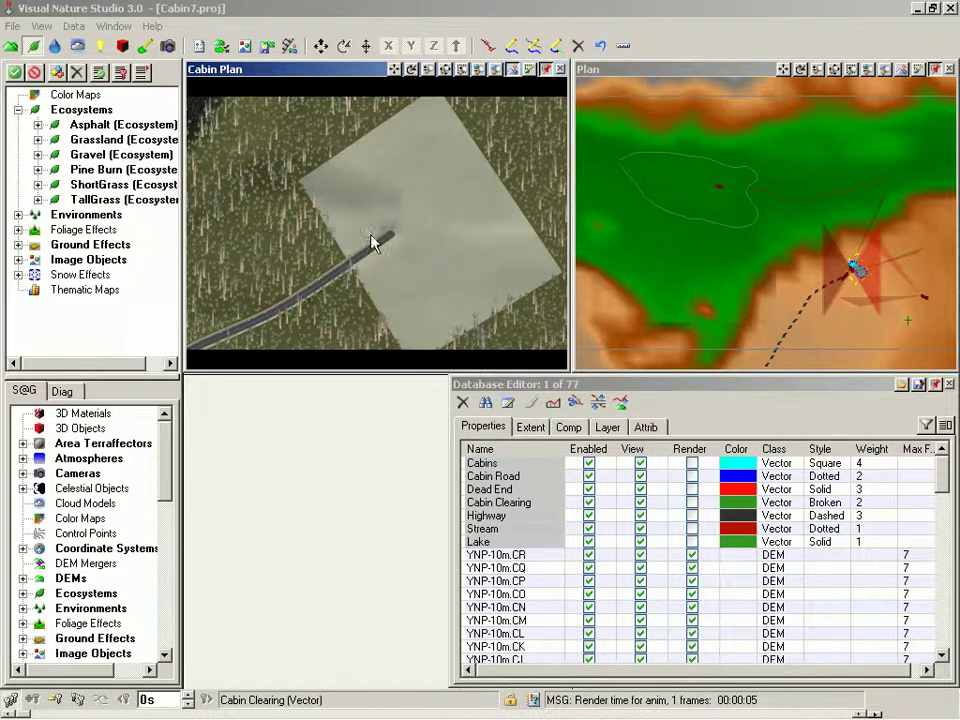
Step: Switch the Cabin Plan view to the Road End Plan camera and render a preview of the highway's end
right_click(273, 71)
mouse_move(307, 136)
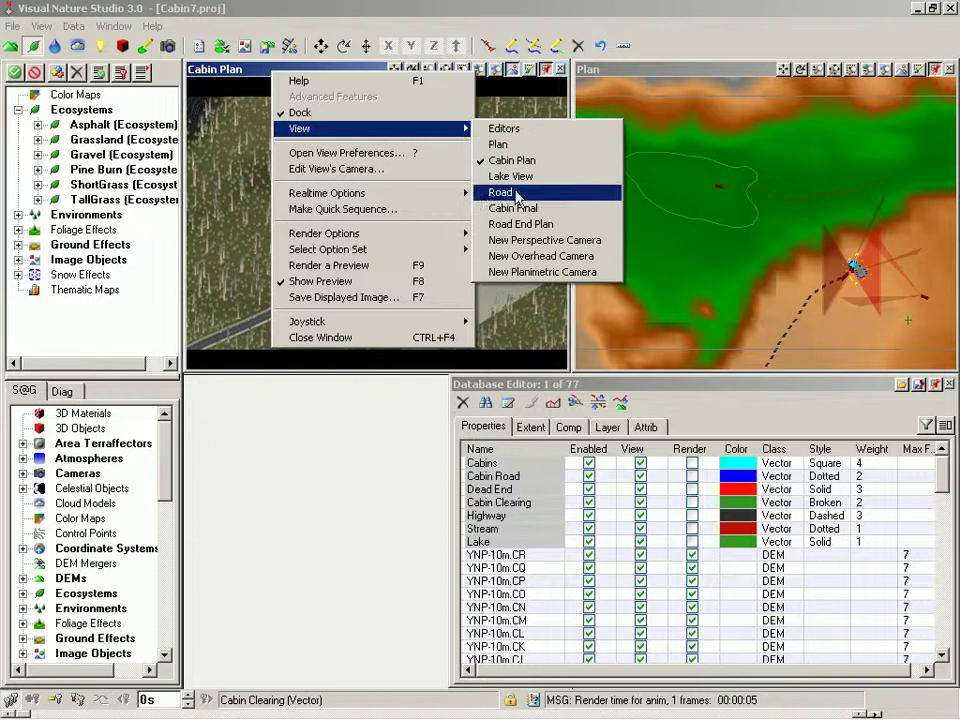
left_click(529, 229)
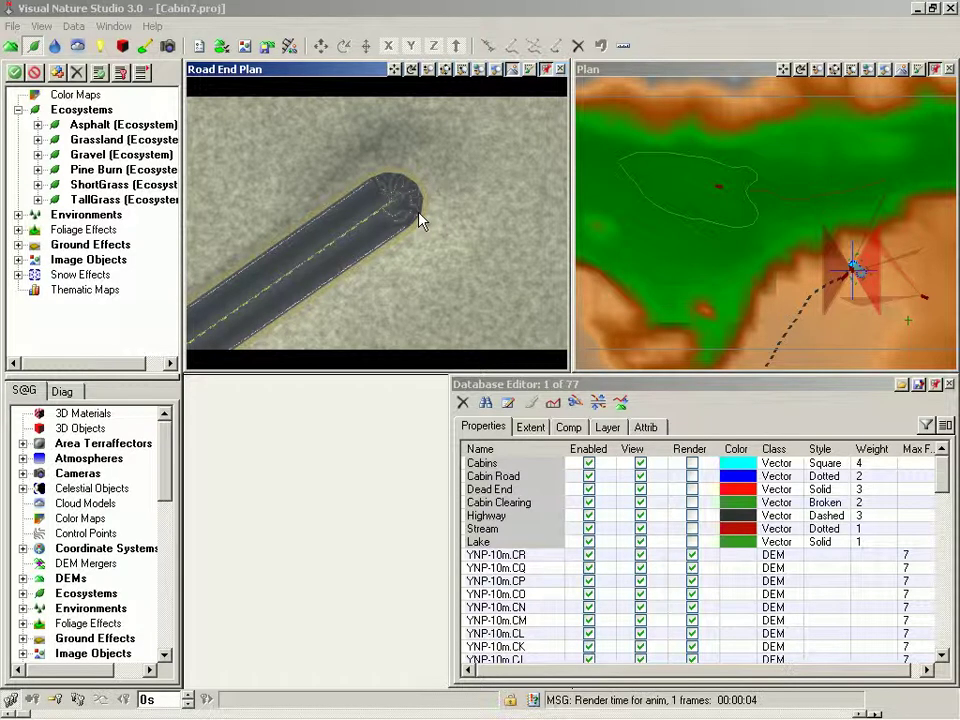
Step: Add the Revert terraffector from the component gallery's General category
left_click(12, 47)
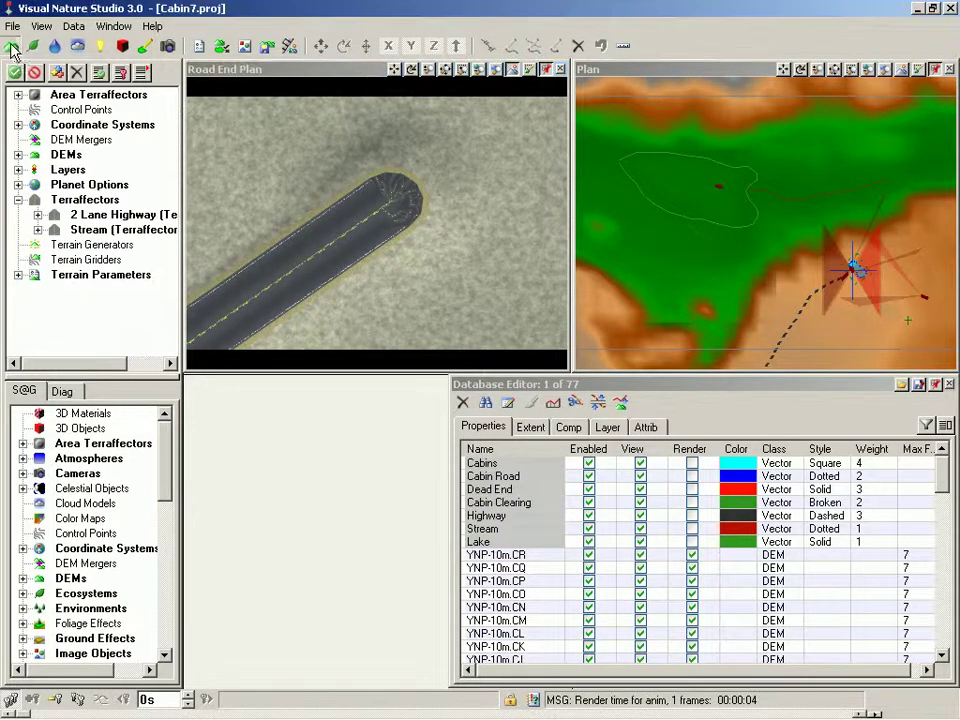
right_click(73, 204)
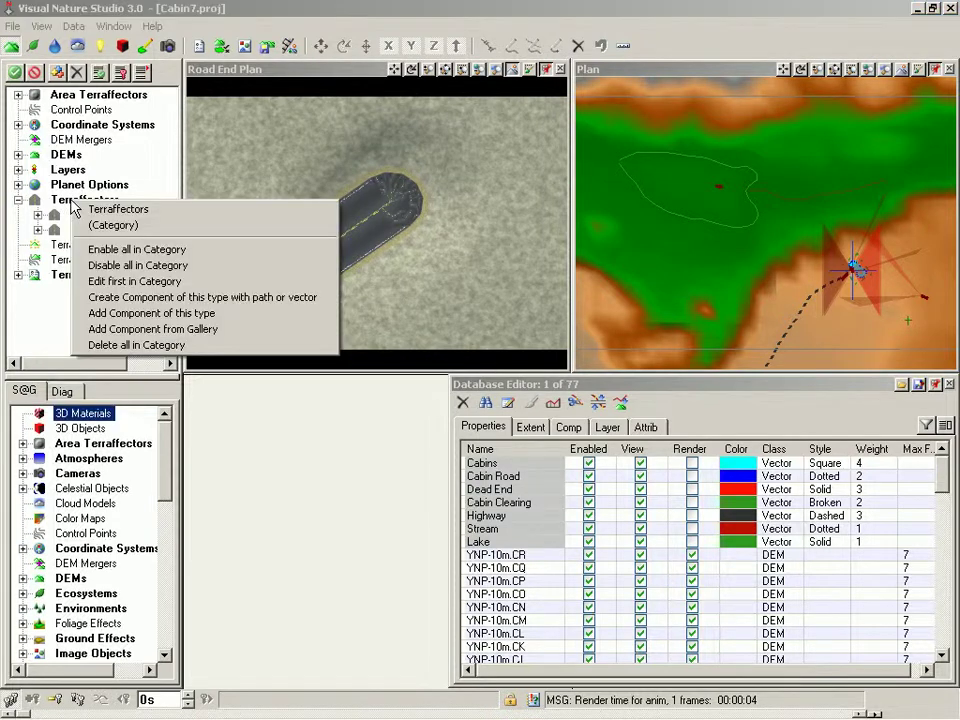
left_click(80, 328)
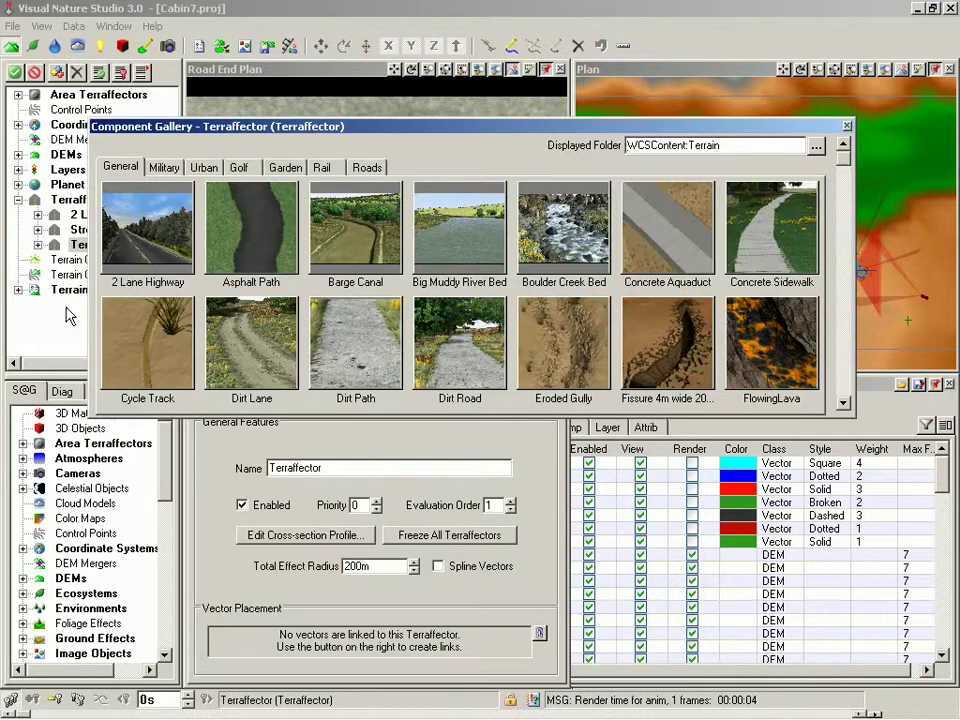
left_click(844, 405)
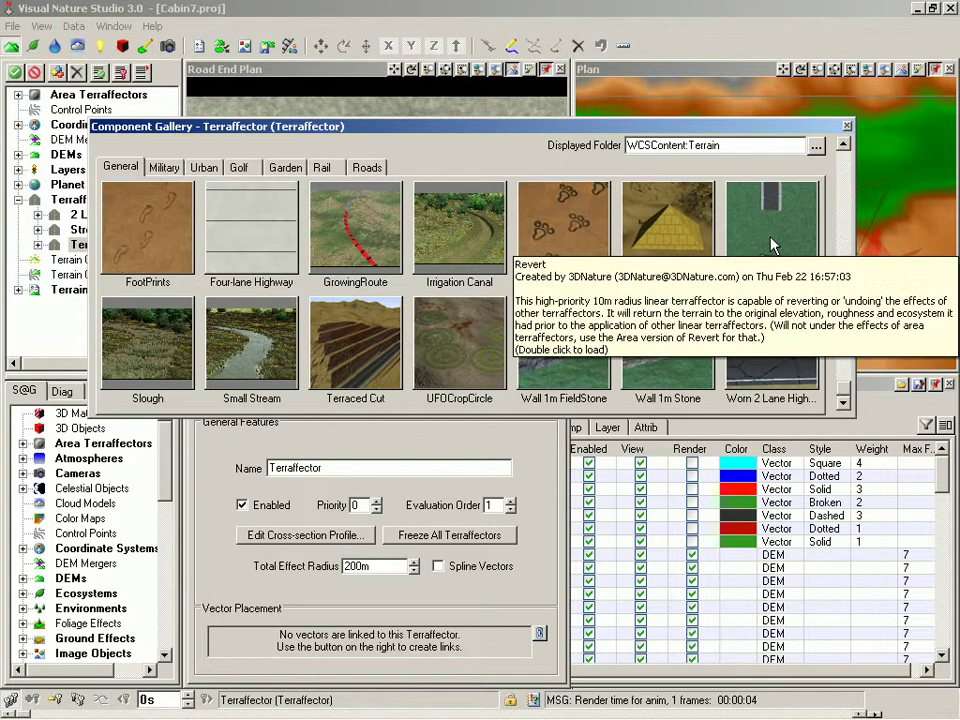
double_click(772, 244)
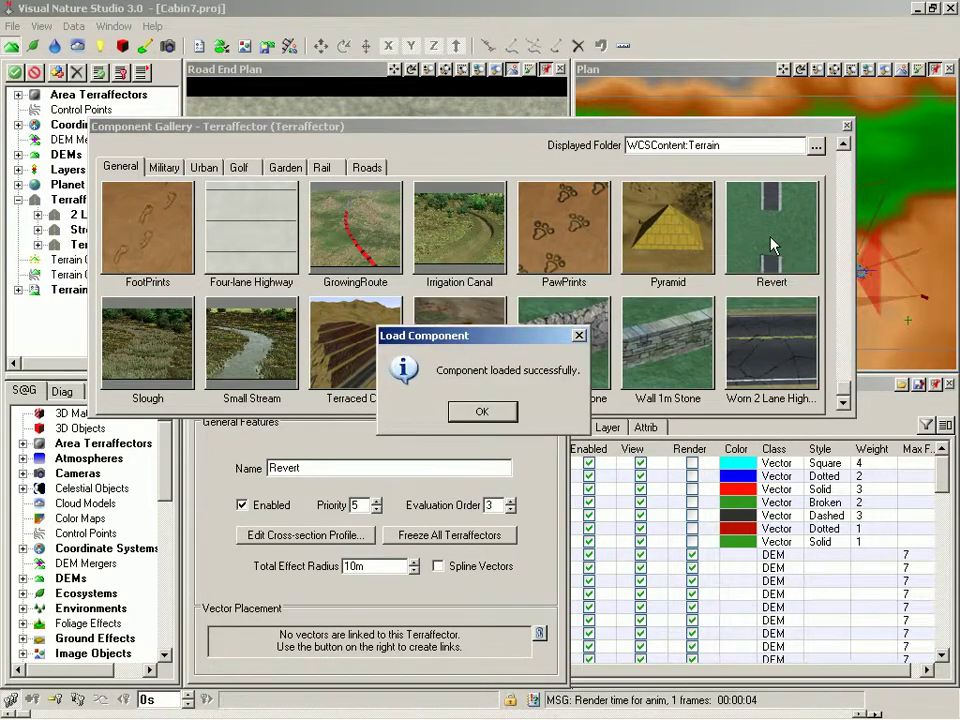
Step: Link the Dead End vector to the Revert terraffector, save the project and render a new preview of the Road End Plan view
key("Return")
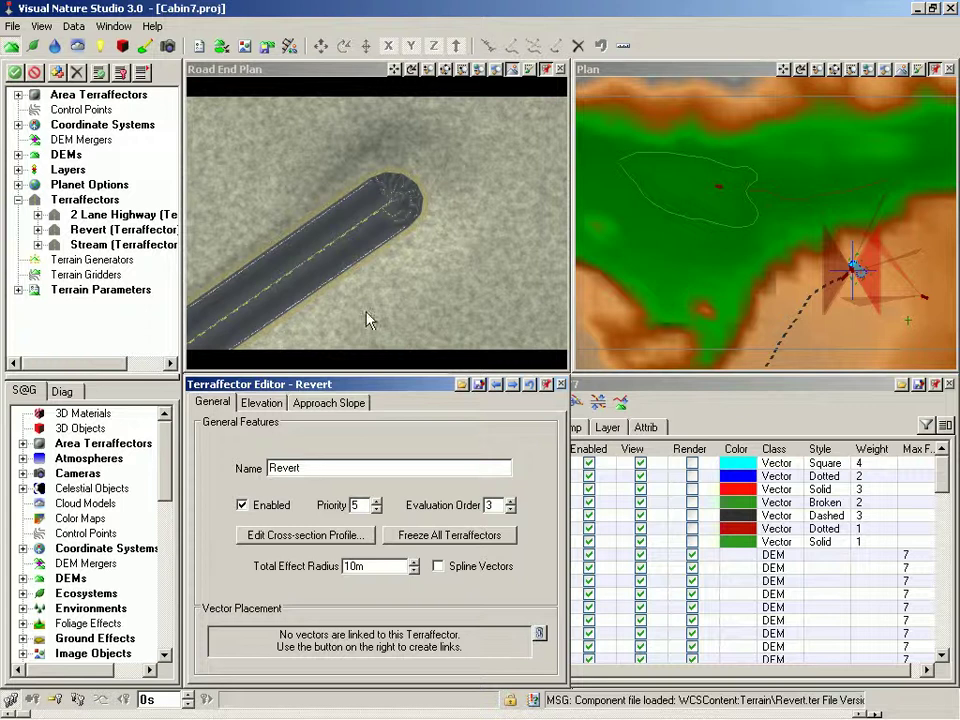
scroll(122, 420, "down", 10)
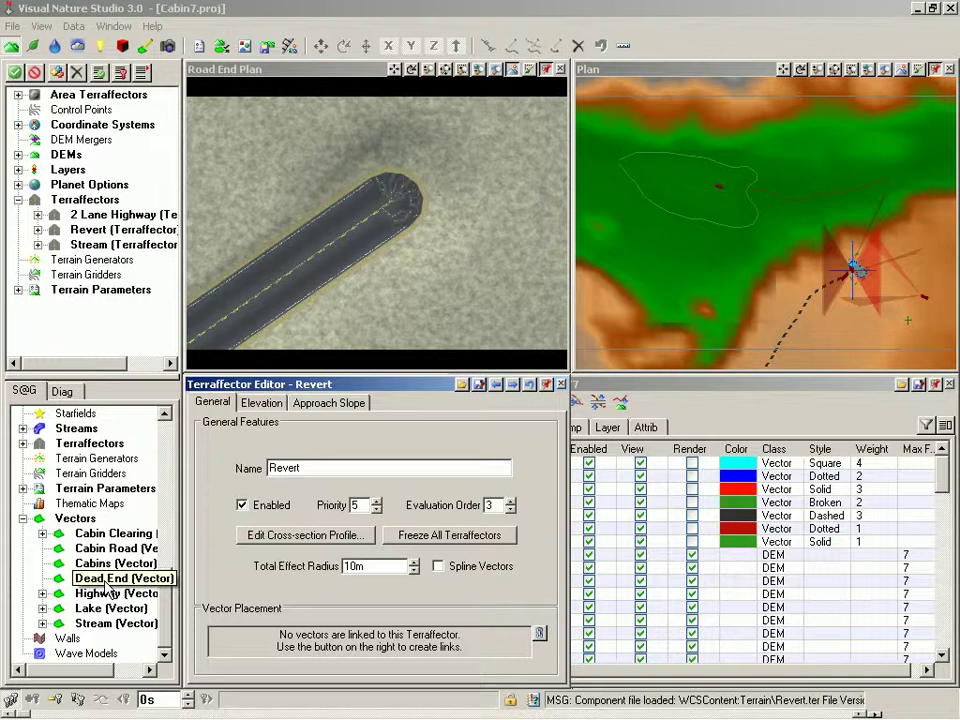
left_click_drag(107, 582, 83, 240)
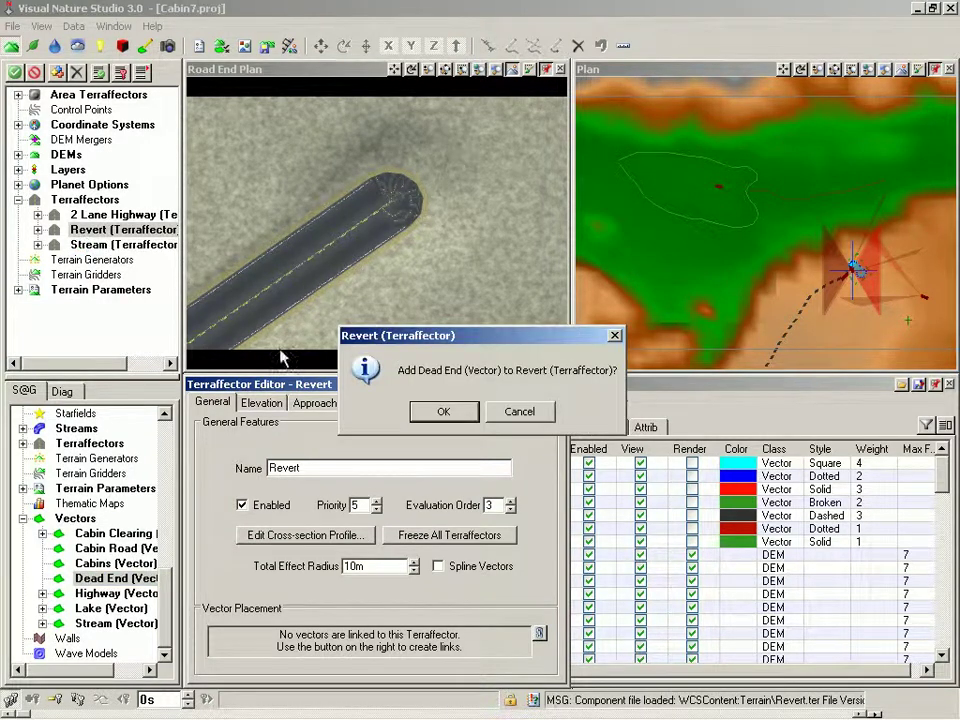
left_click(442, 411)
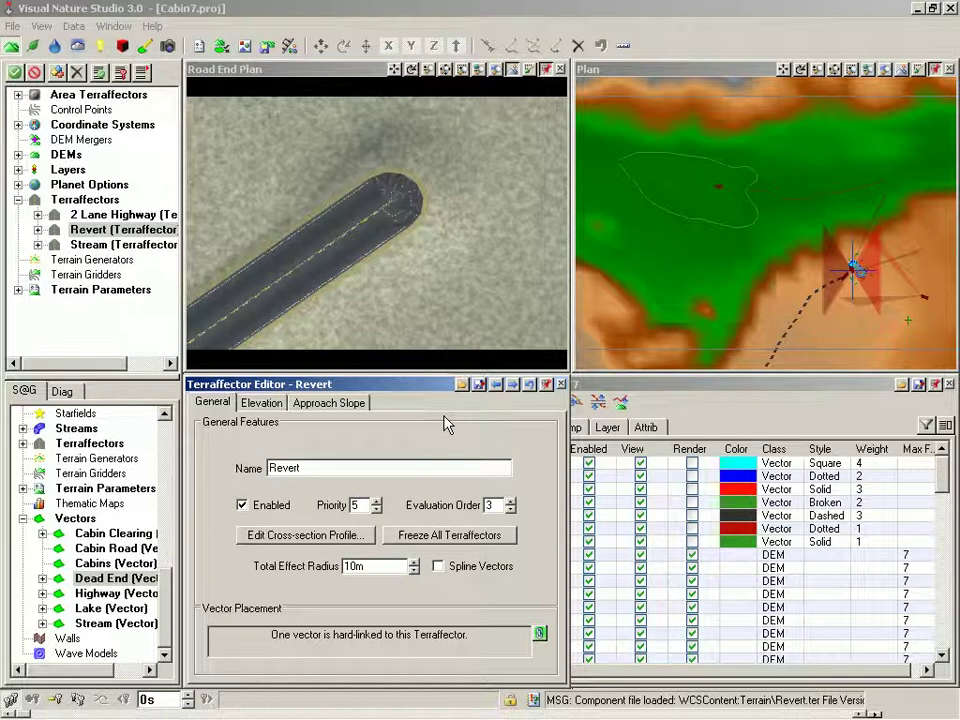
key("ctrl+s")
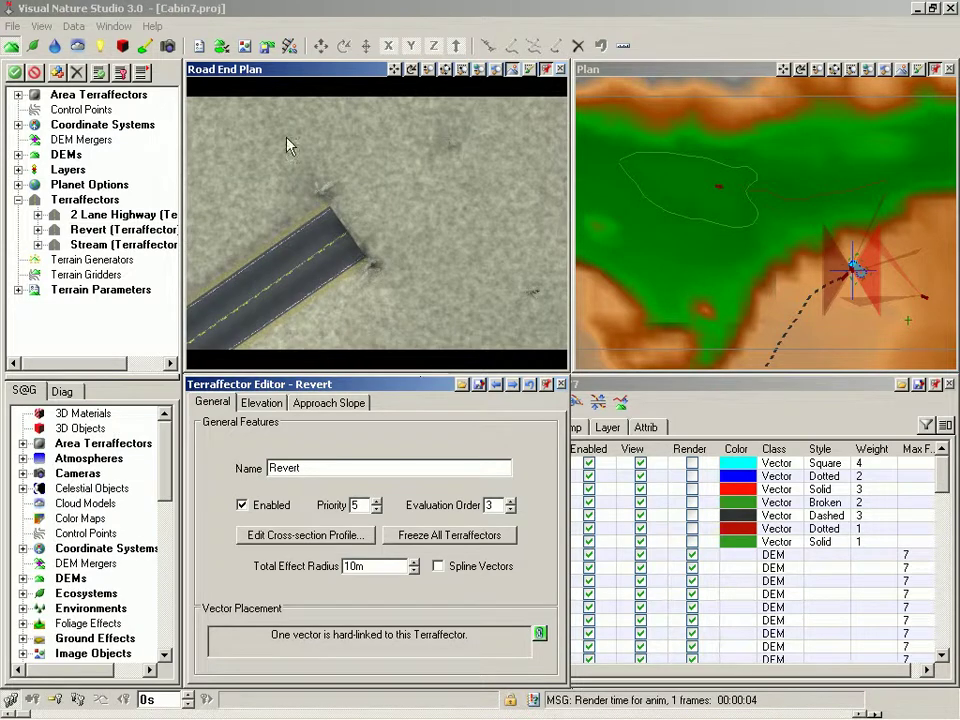
Step: Switch the Road End Plan view to the Road camera and render a preview of it
right_click(270, 78)
mouse_move(440, 126)
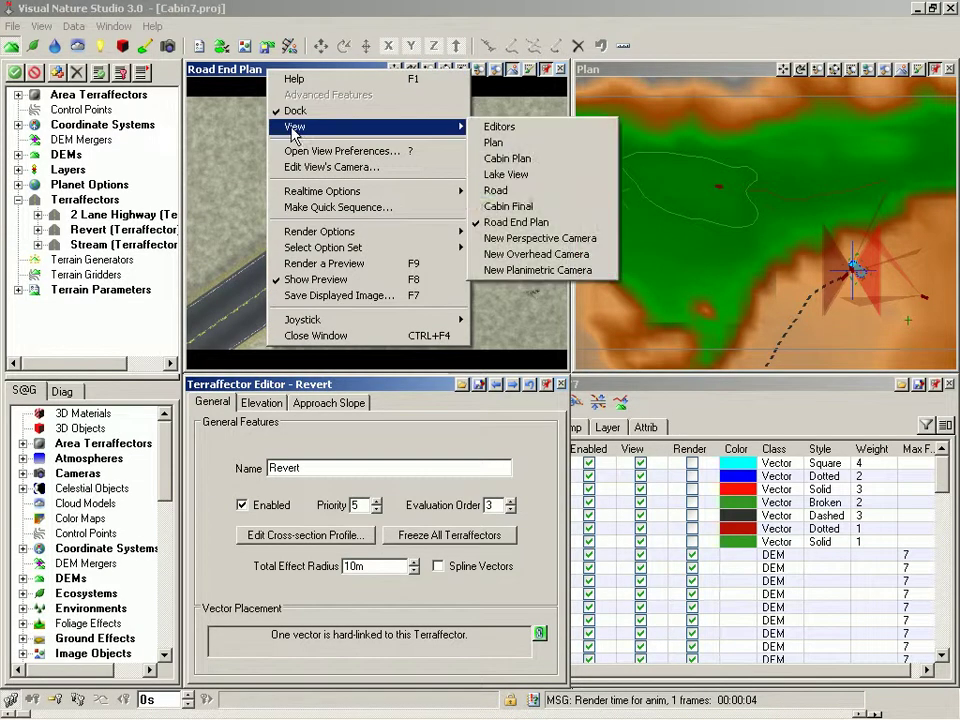
left_click(496, 190)
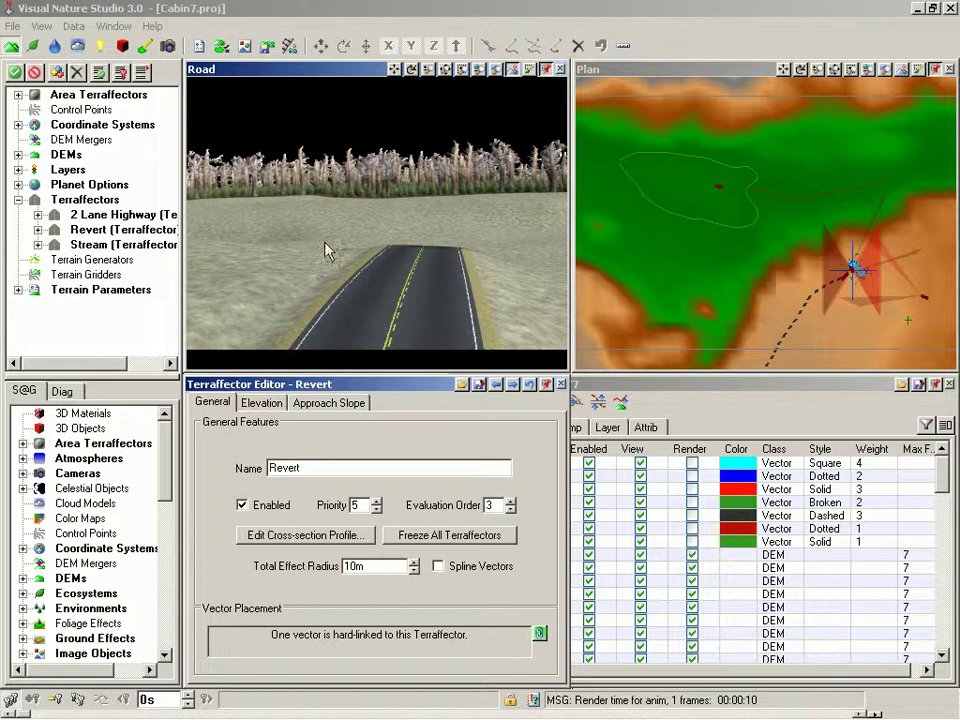
Step: Examine the 2 Lane Highway terraffector's elevation settings and the distance, value and ecosystem of each point in its cross-section profile
left_click(108, 214)
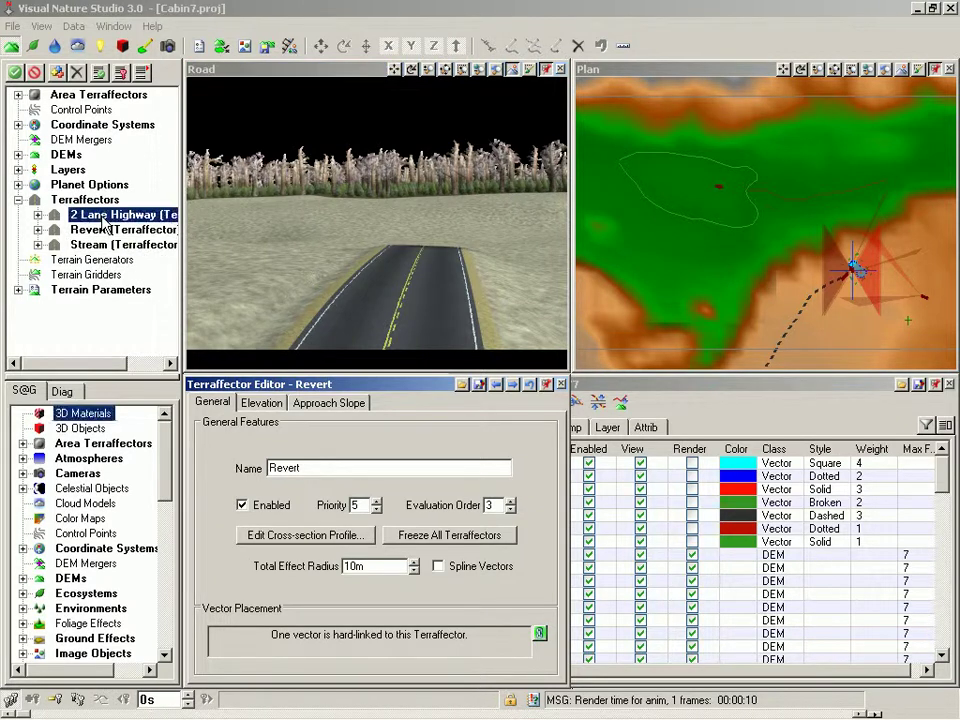
left_click(261, 402)
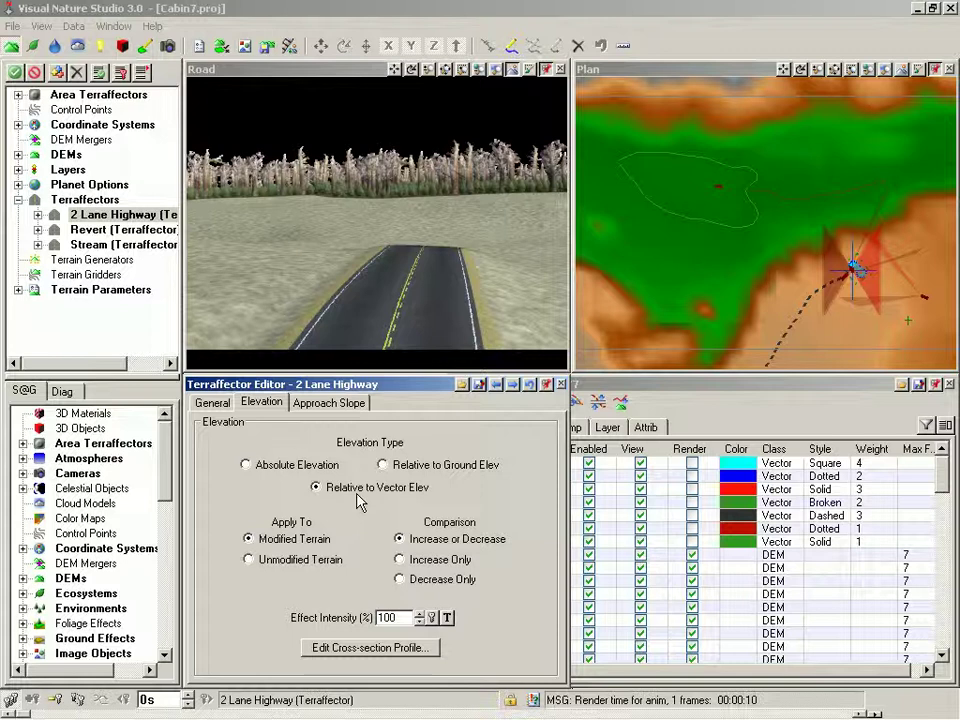
left_click(362, 648)
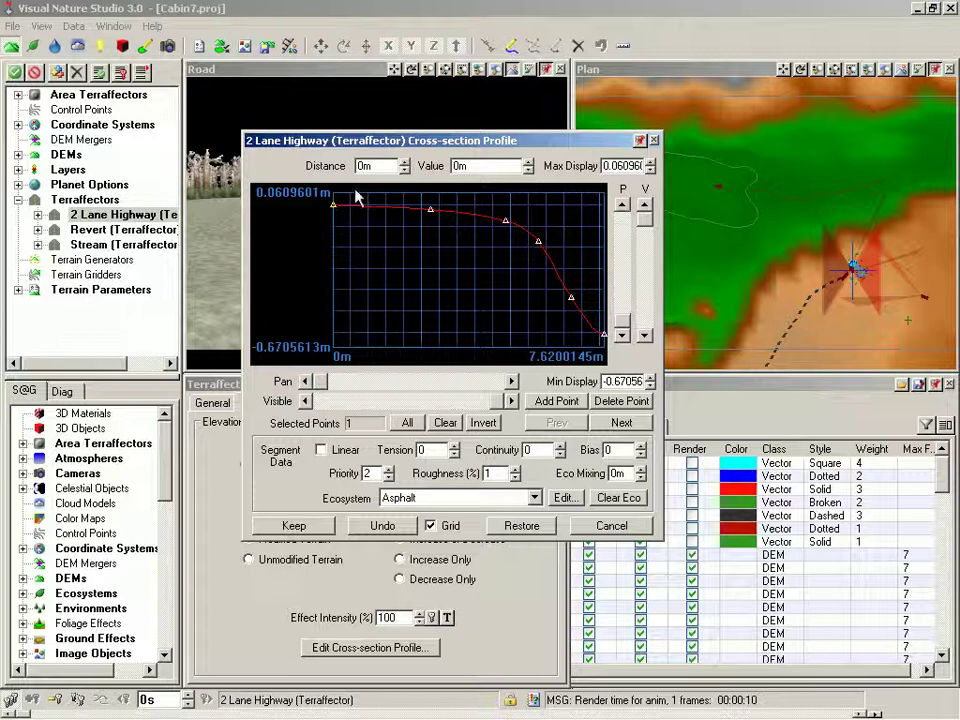
left_click_drag(379, 167, 352, 166)
left_click_drag(471, 167, 449, 167)
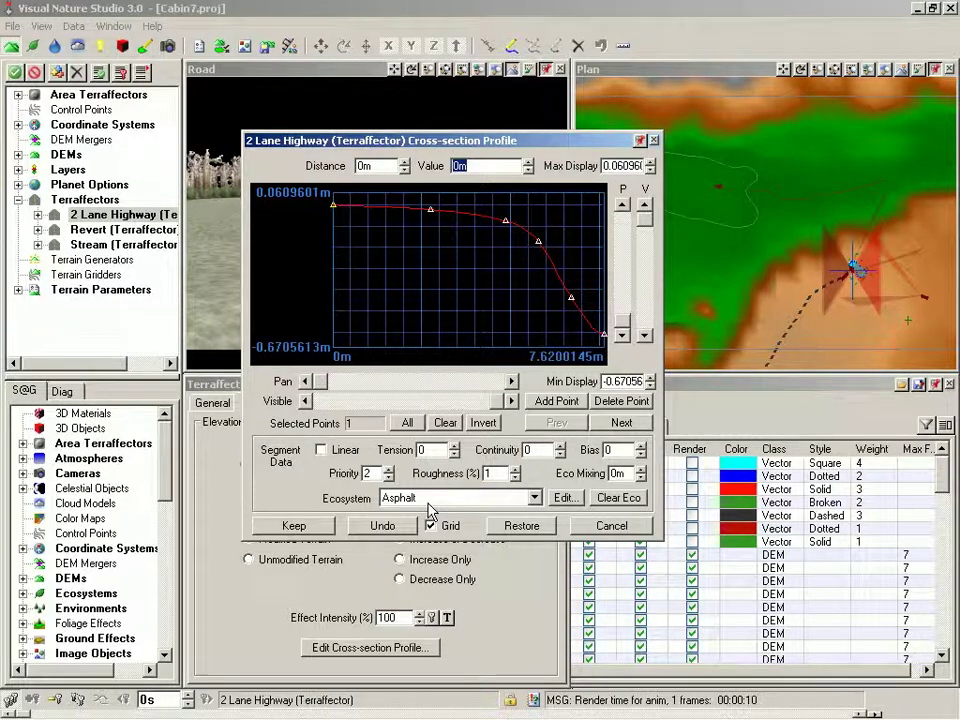
left_click(431, 211)
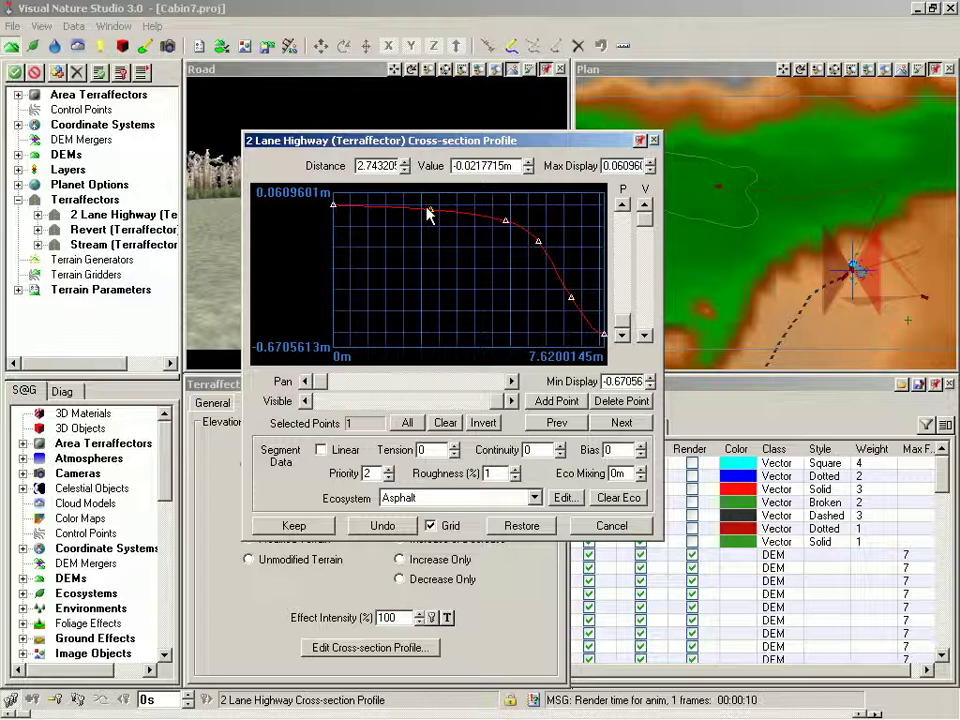
left_click(507, 221)
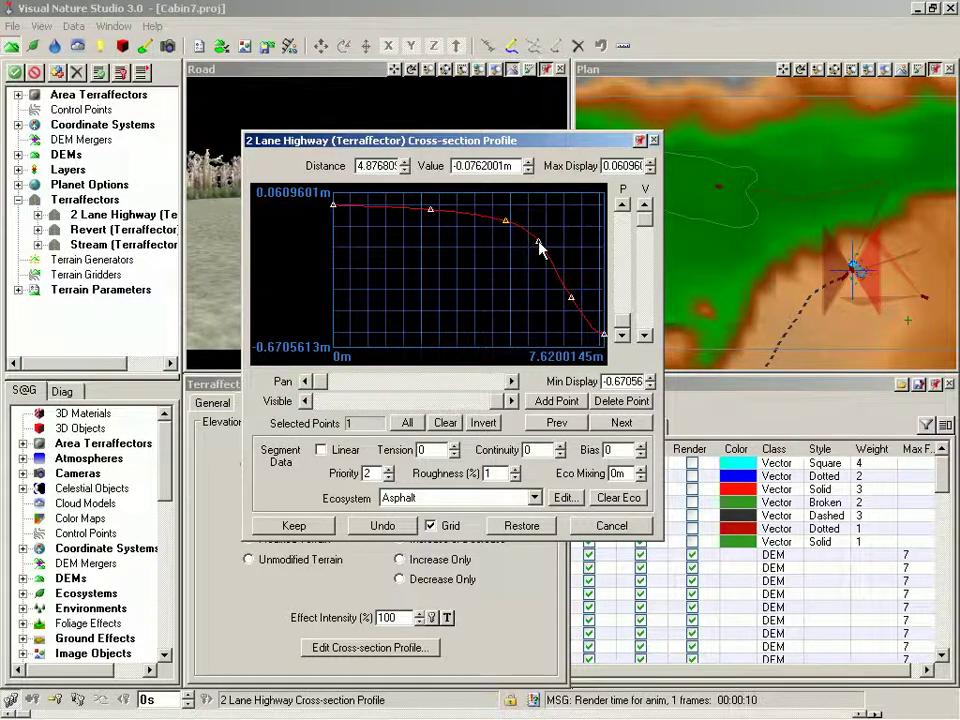
left_click(539, 245)
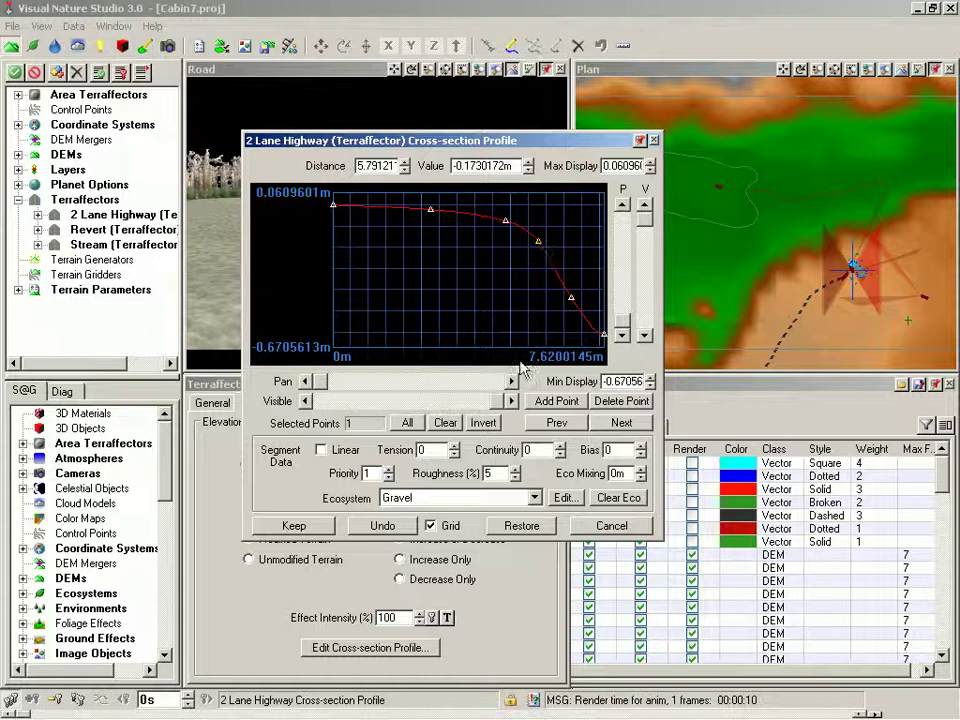
left_click(572, 297)
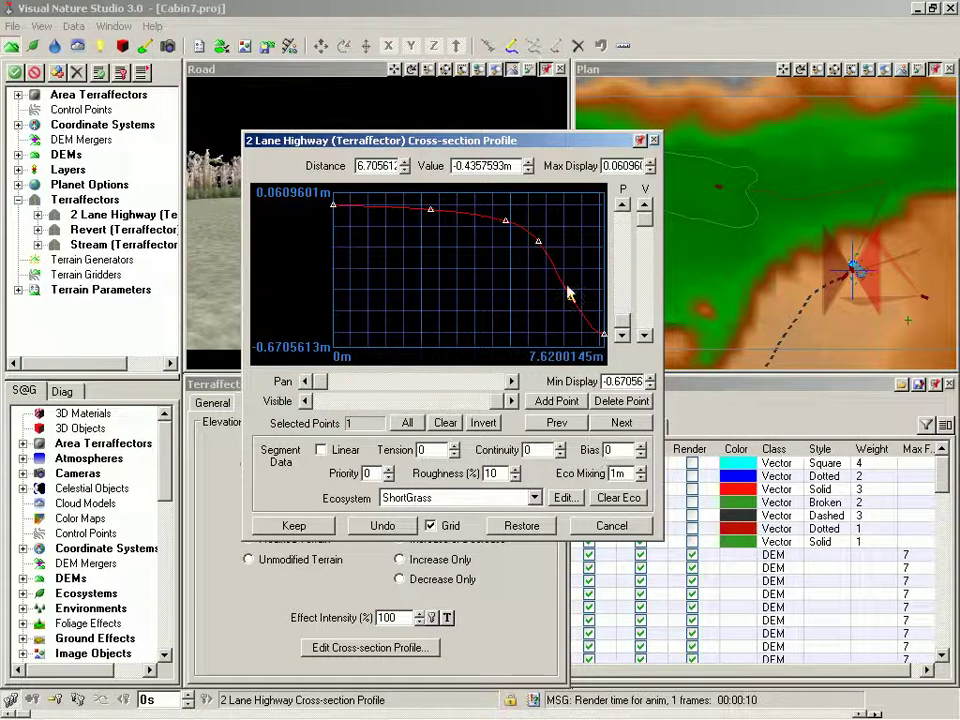
left_click(604, 336)
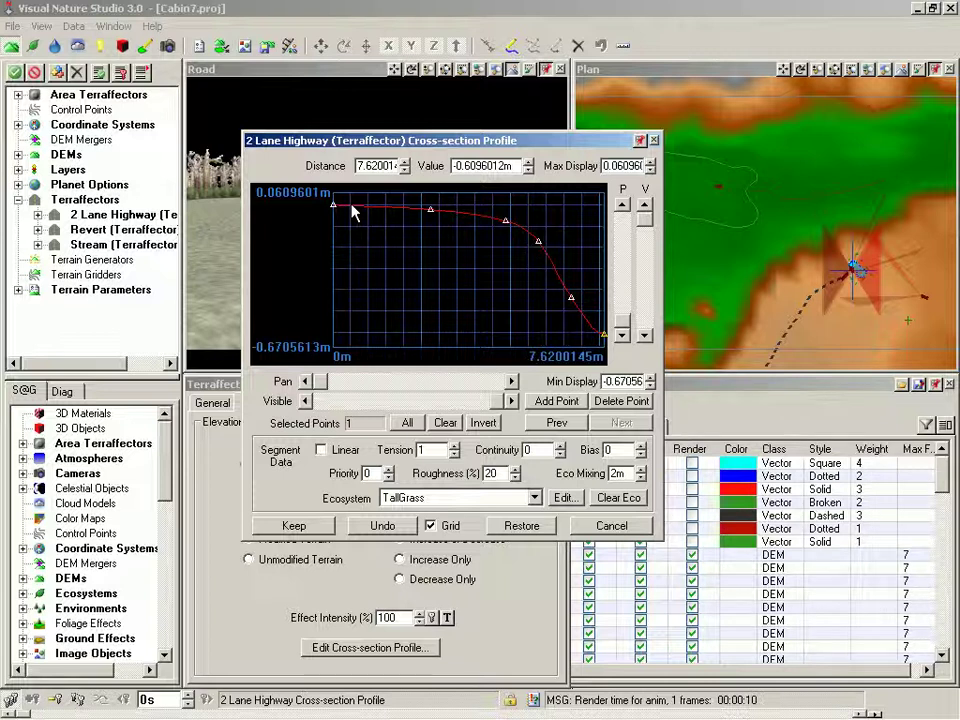
left_click(654, 140)
Step: Set the cut slope limit of the 2 Lane Highway terraffector's approach slope to 50 %
left_click(327, 403)
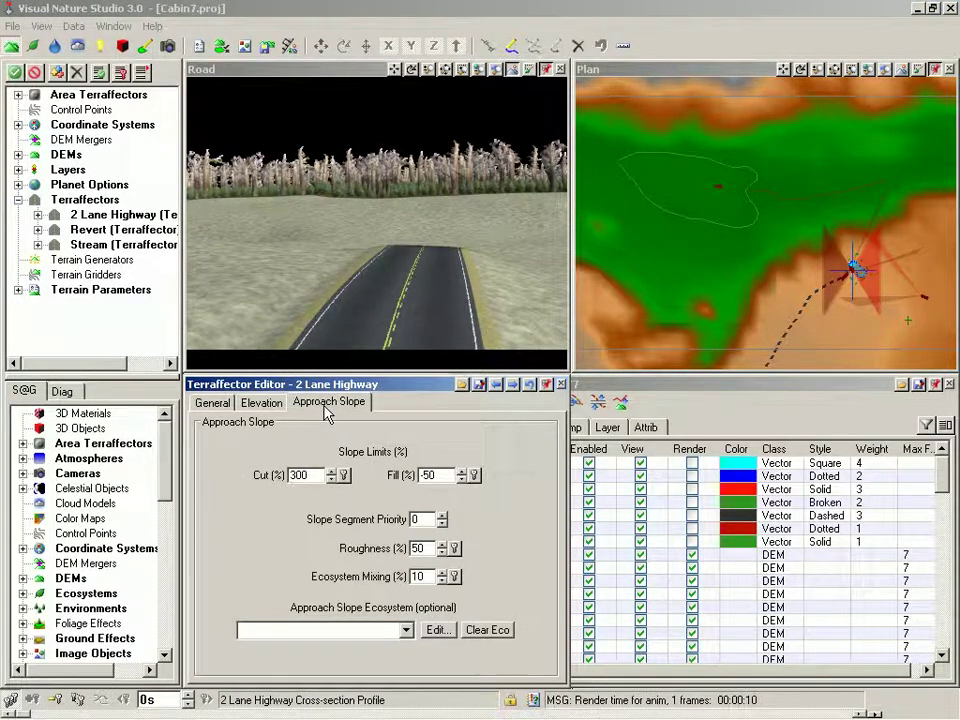
left_click(212, 402)
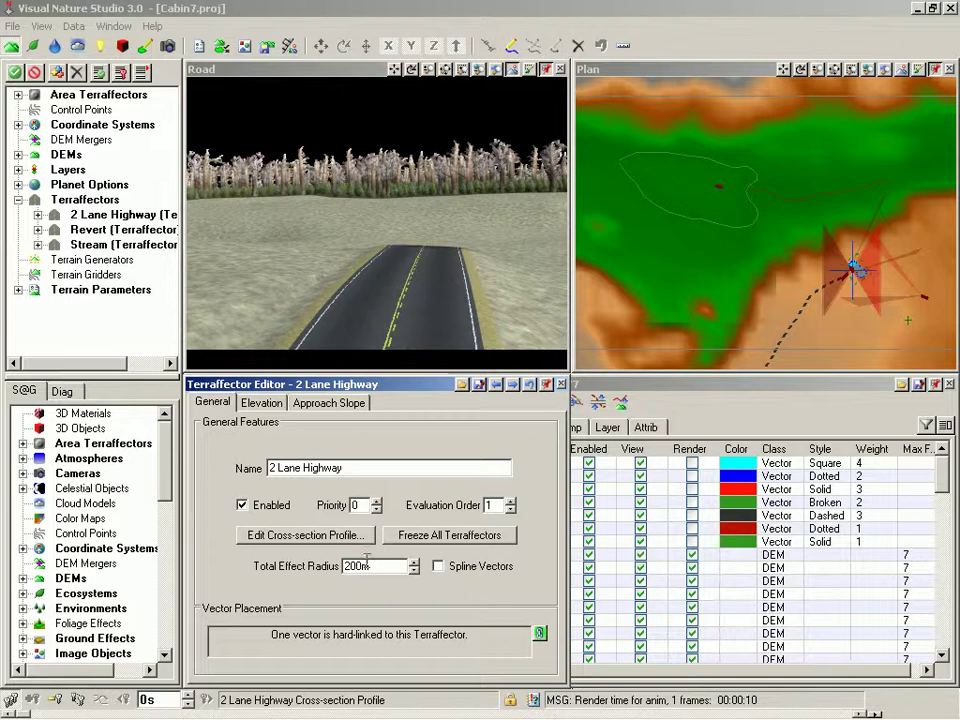
left_click(318, 403)
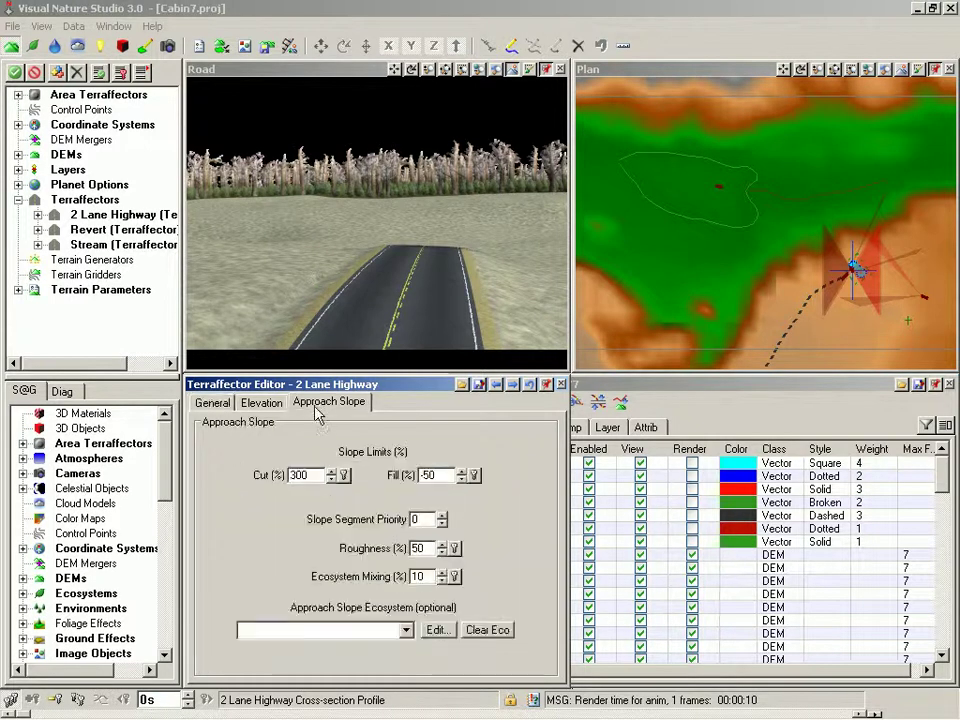
double_click(440, 477)
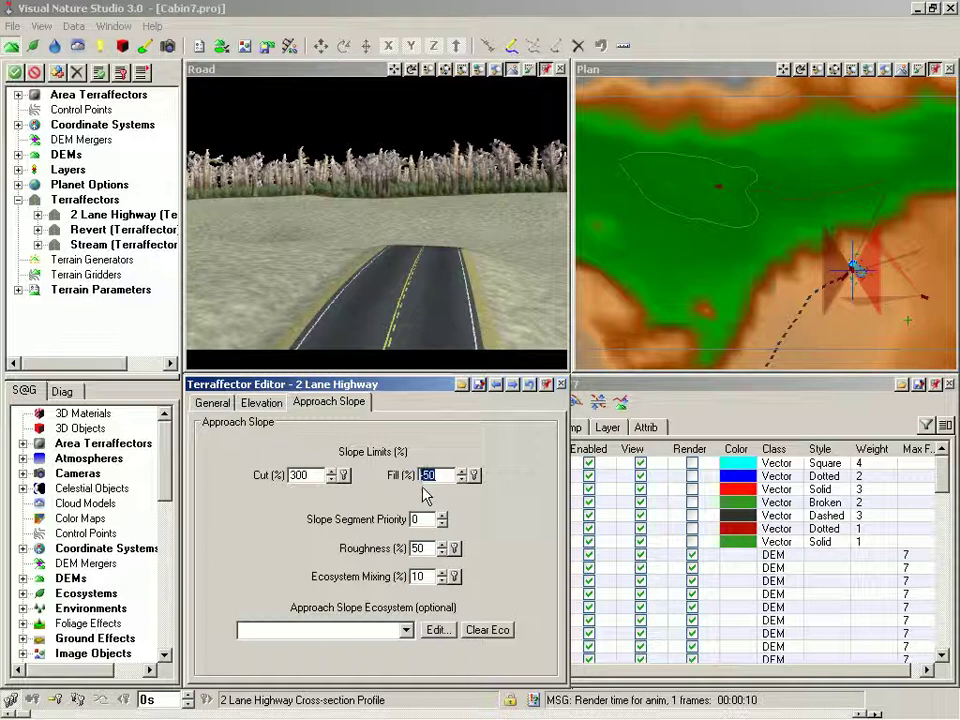
double_click(300, 476)
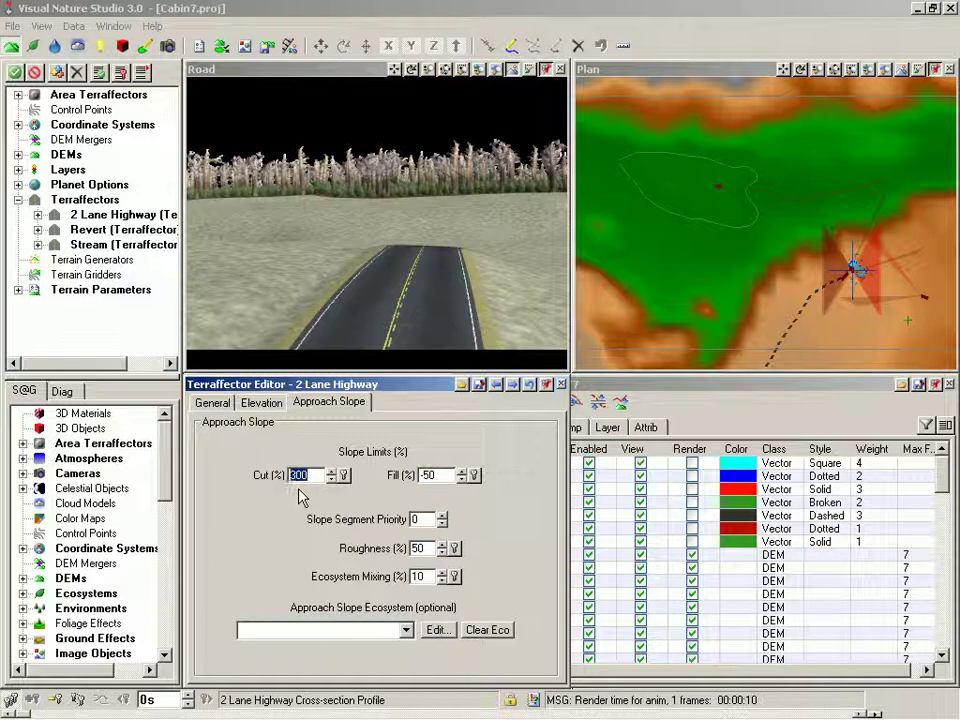
type("50")
key("Tab")
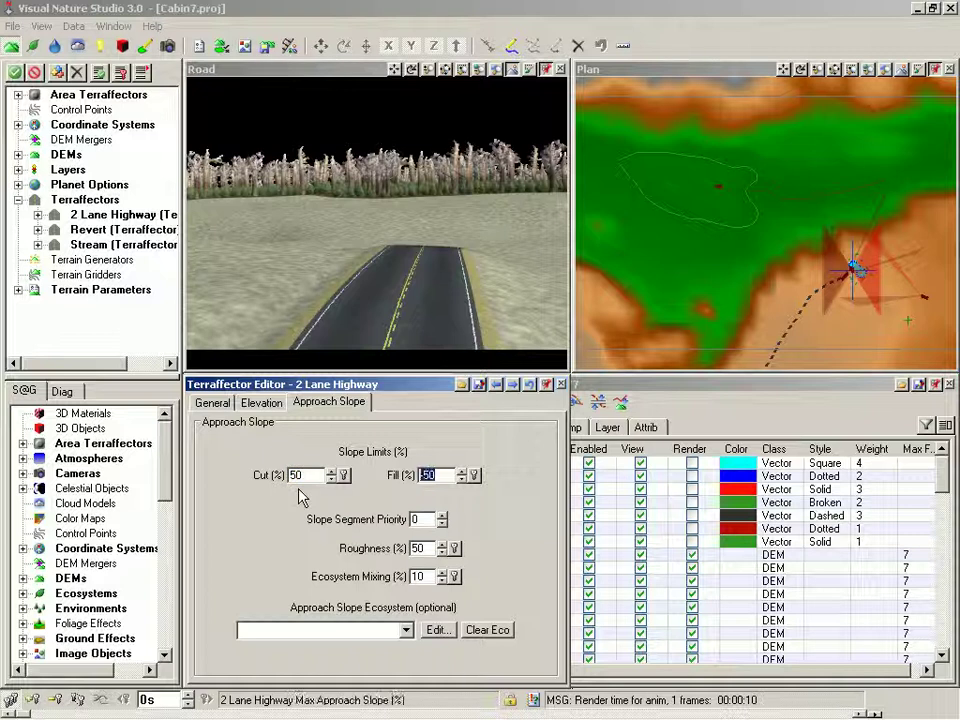
Step: Switch the Plan view to the Road camera and render a preview for comparison with the earlier Road preview
right_click(680, 74)
mouse_move(712, 124)
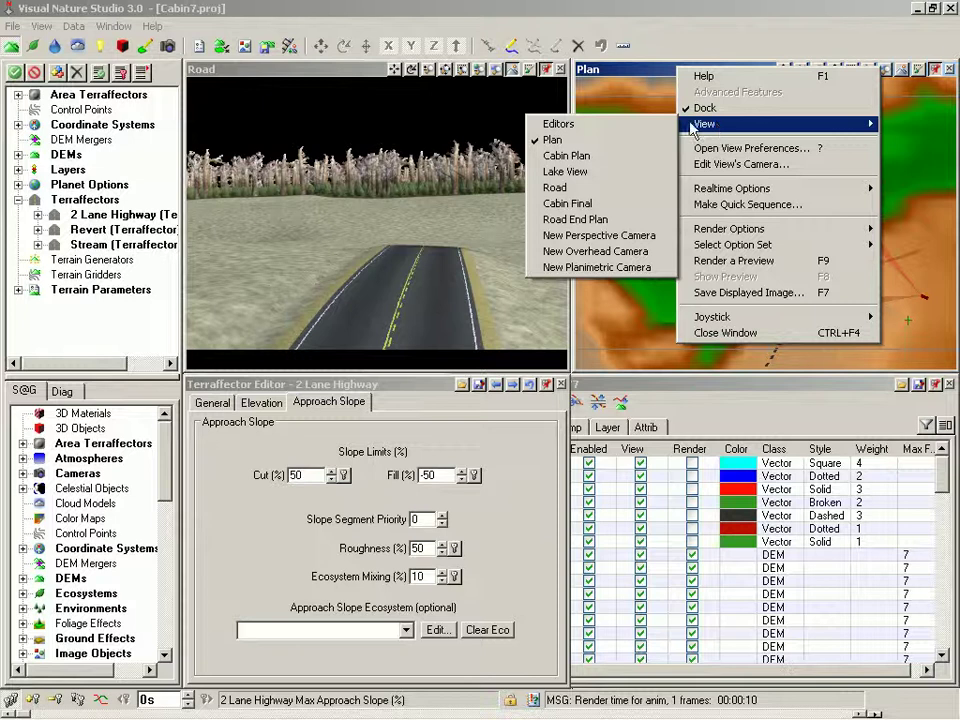
left_click(624, 188)
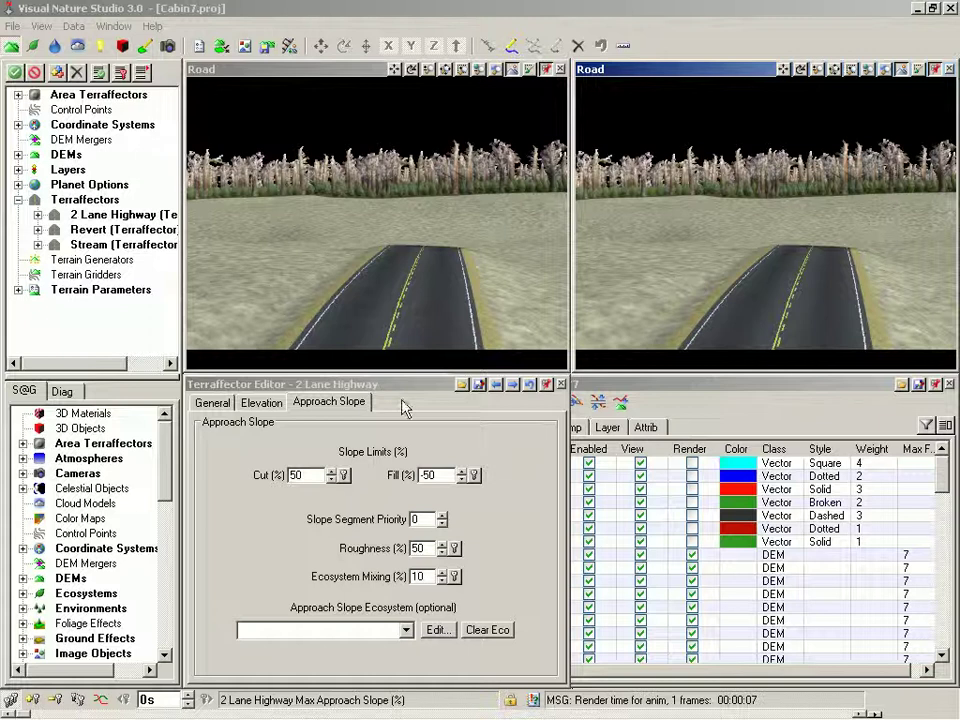
Step: Compare the two Road previews with the slope diagnostic, saving the project before restoring the normal color display
left_click(63, 393)
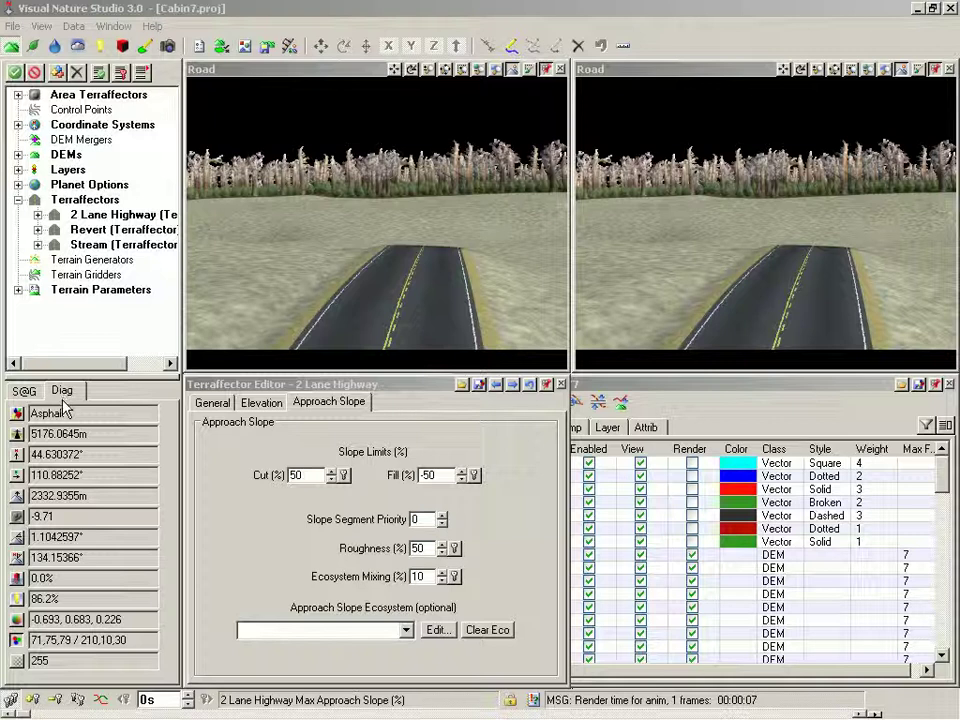
left_click(16, 540)
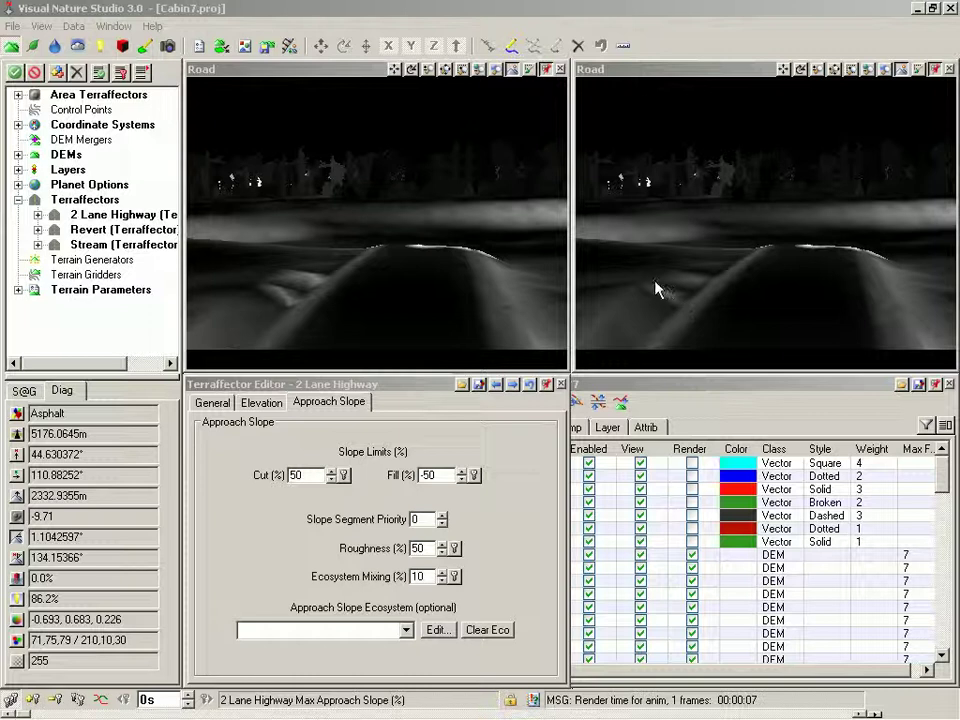
key("ctrl+s")
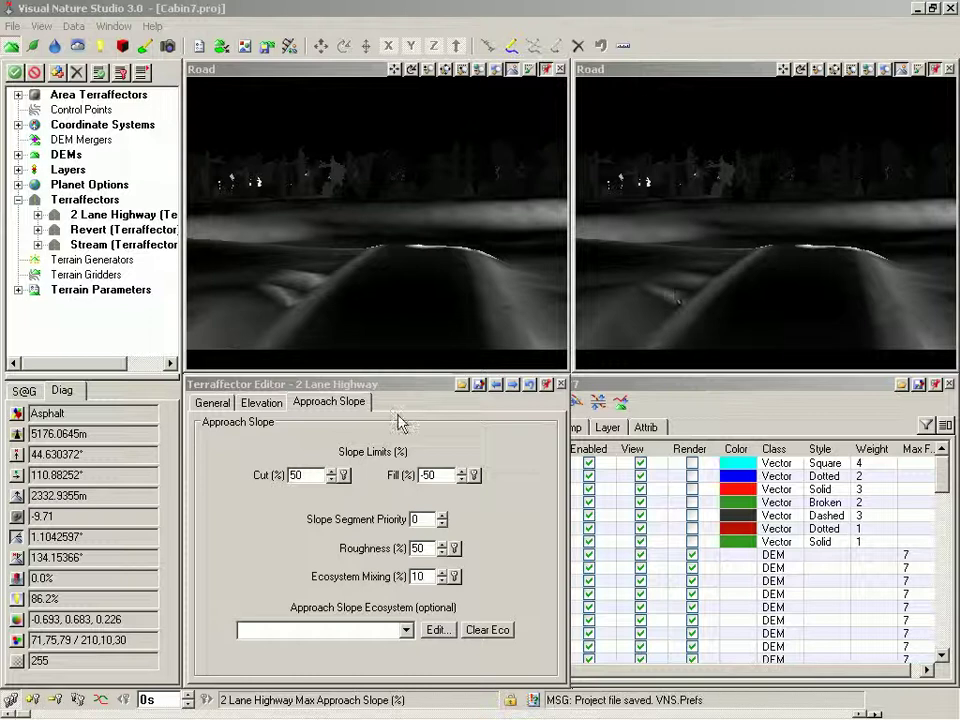
left_click(16, 641)
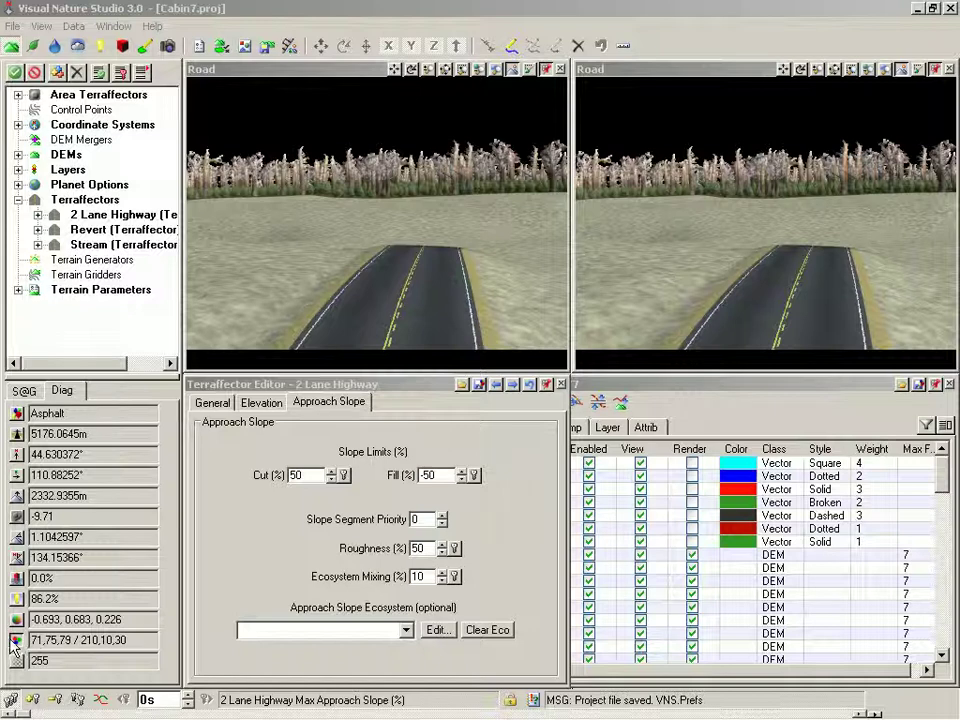